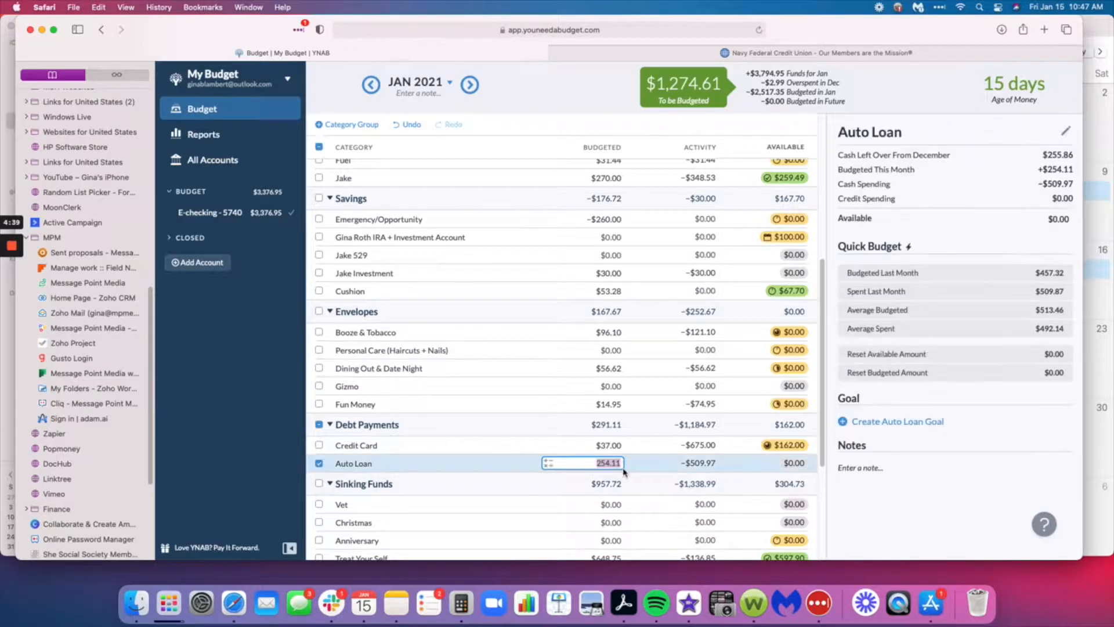
# Step: Add $254 to the January budgeted amount of the Auto Loan category
pyautogui.write('+254')
pyautogui.press('Return')
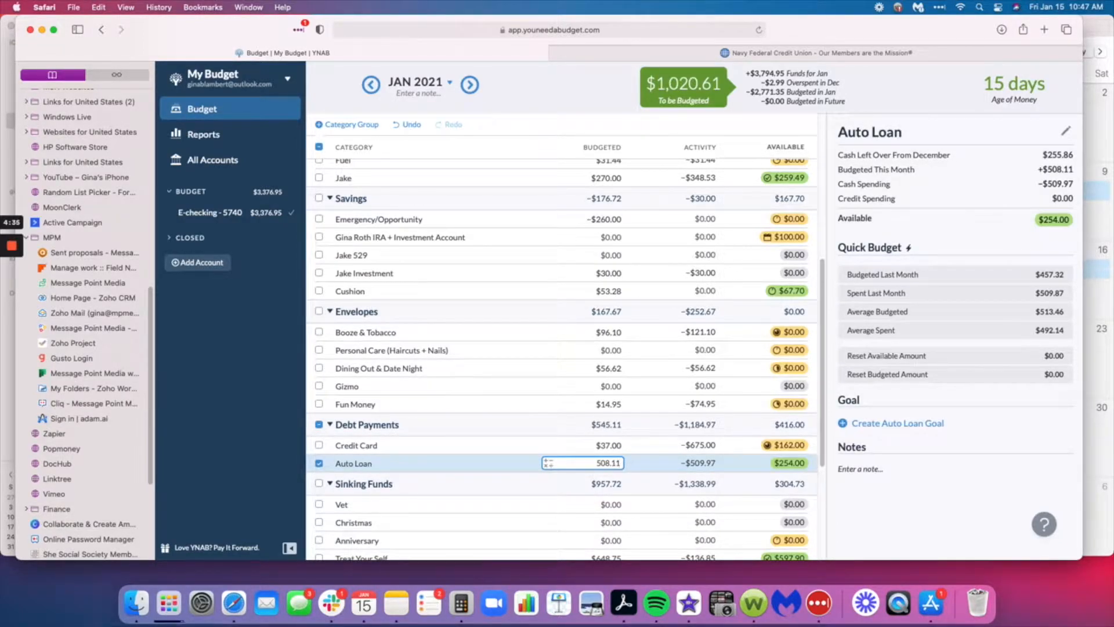
pyautogui.click(319, 463)
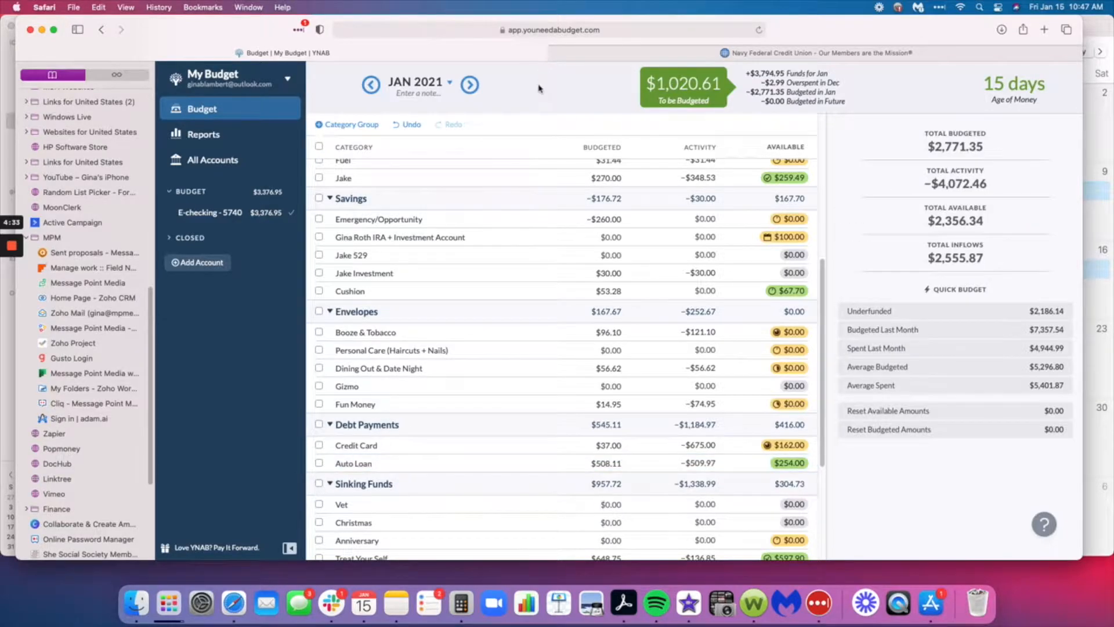
# Step: Set the budgeted amount of the Water & Trash category to $44.43
pyautogui.scroll(5, 374, 315)
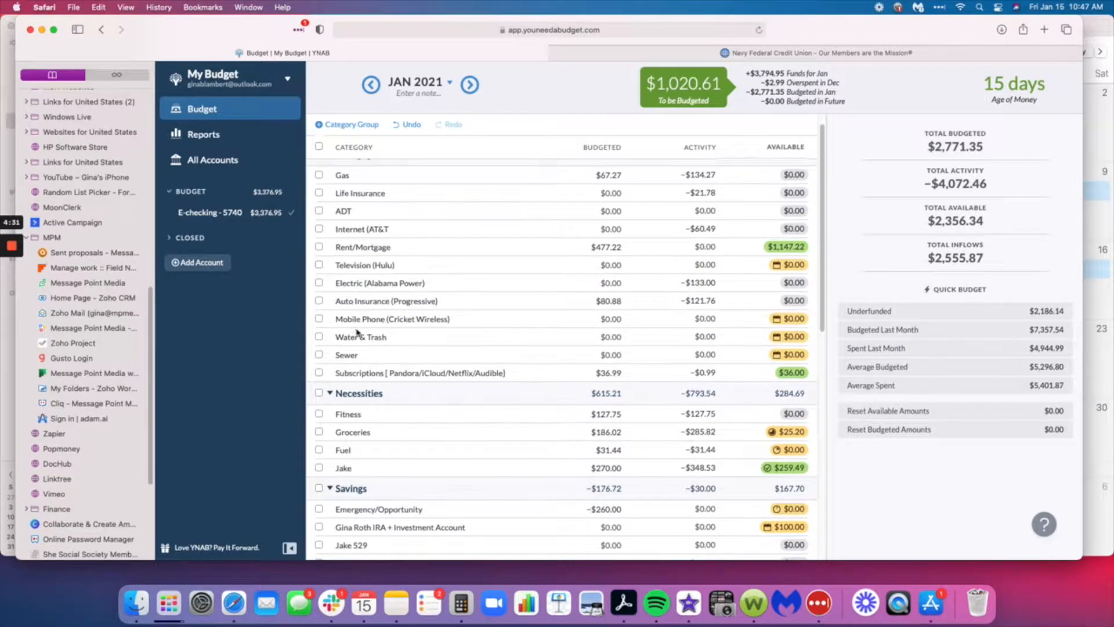
pyautogui.click(319, 337)
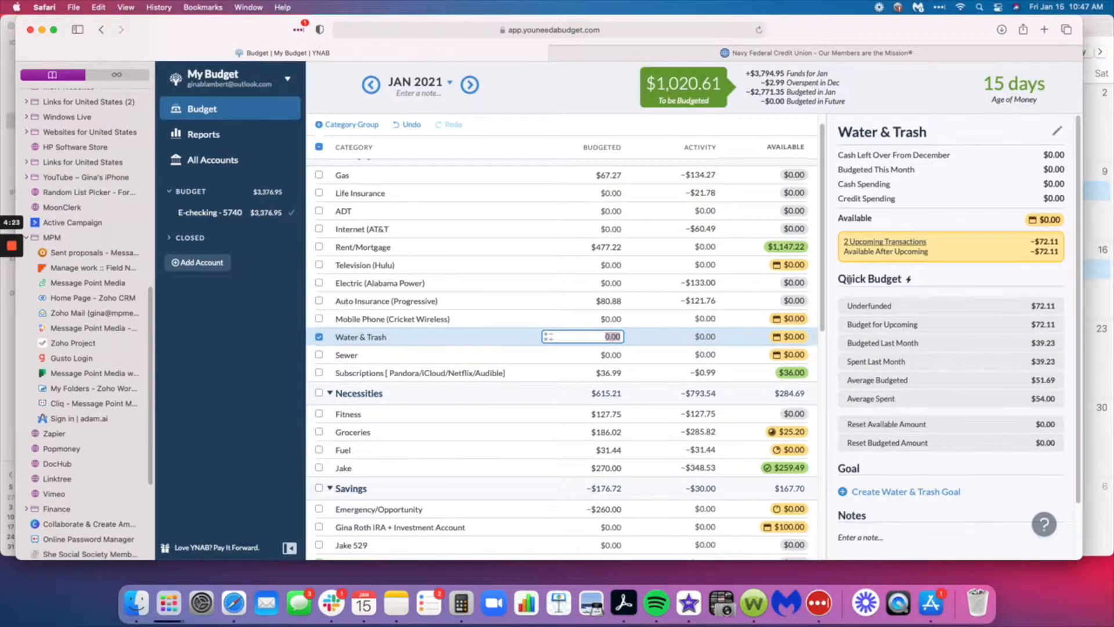
pyautogui.write('44.43')
pyautogui.click(319, 337)
# Step: Fund the Sewer category with $81.00 using the Budget for Upcoming quick budget amount
pyautogui.click(319, 354)
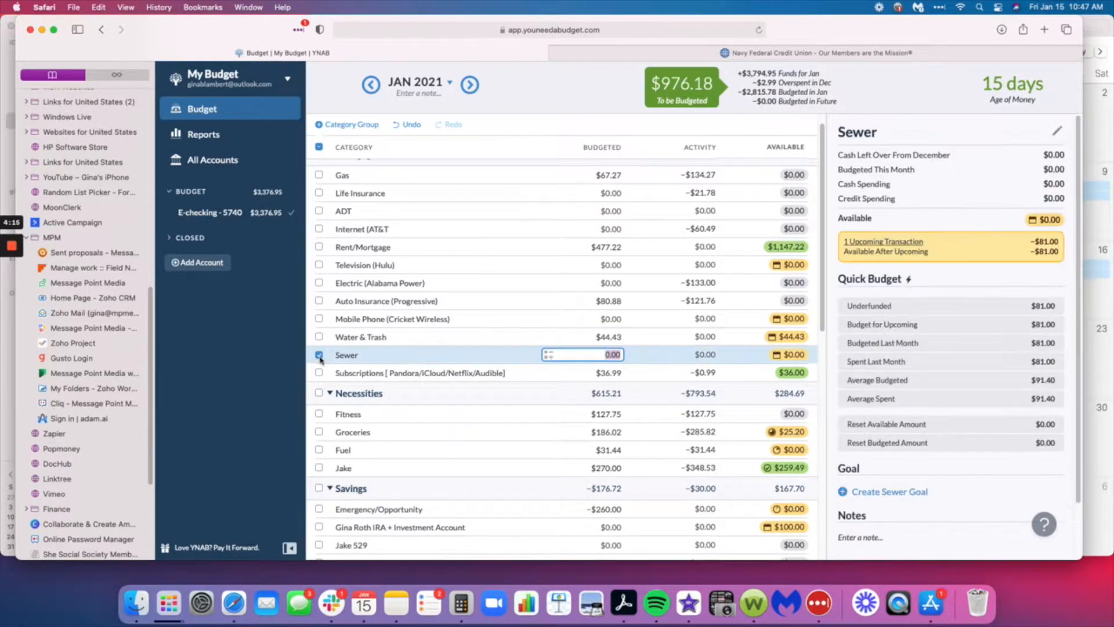
pyautogui.click(876, 324)
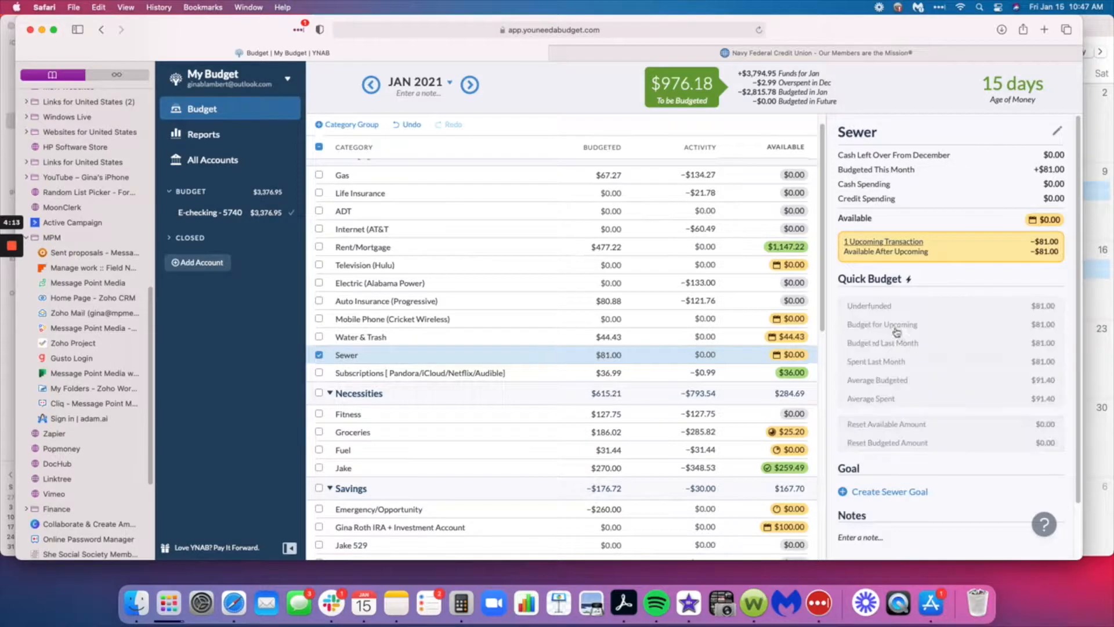
pyautogui.click(319, 355)
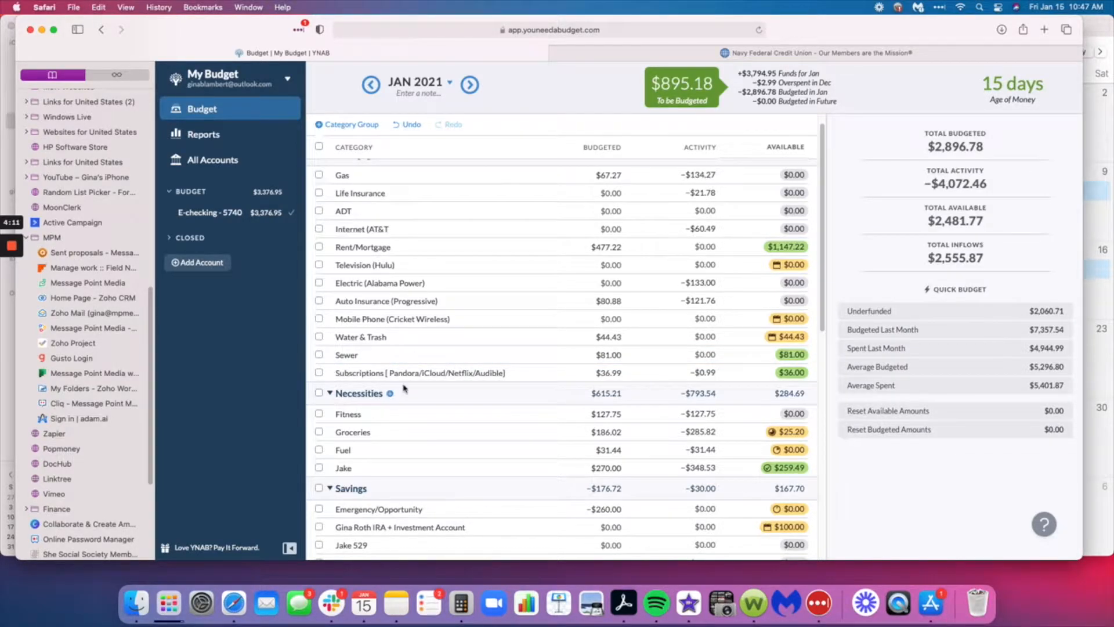
# Step: Add $90 to the budgeted amount of the Emergency/Opportunity category under Savings
pyautogui.scroll(-3, 403, 388)
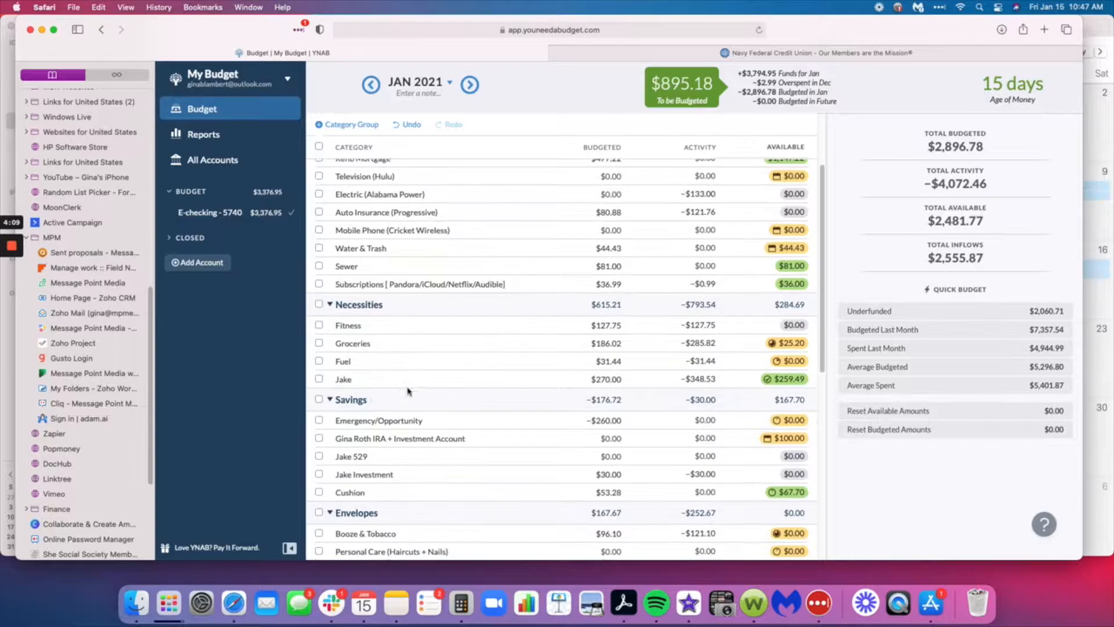
pyautogui.click(622, 422)
pyautogui.click(621, 423)
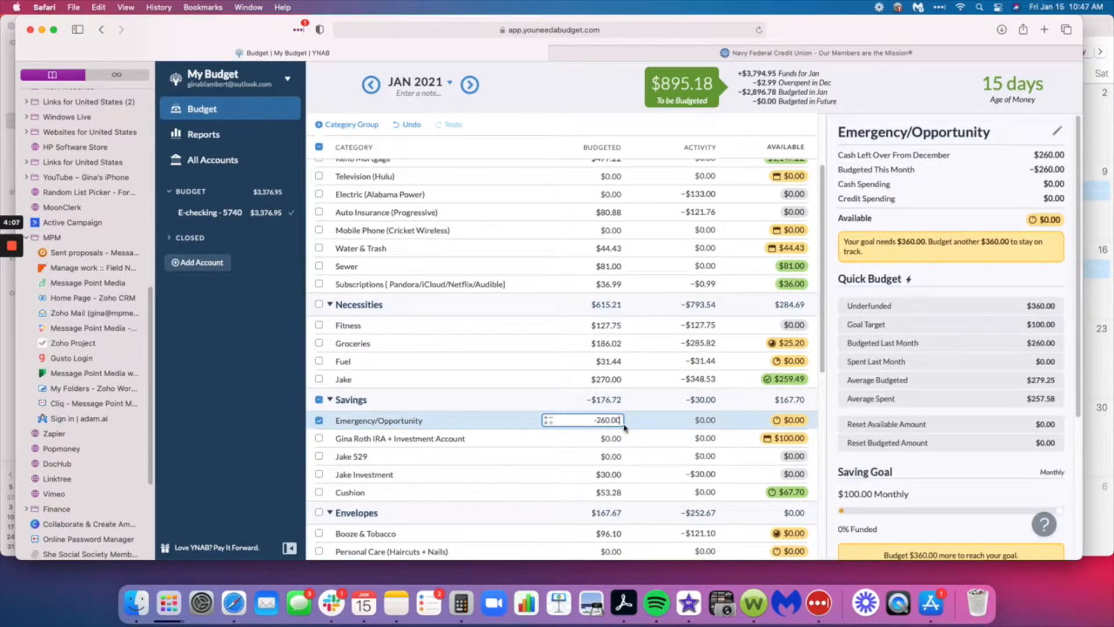
pyautogui.write('+90')
pyautogui.press('Return')
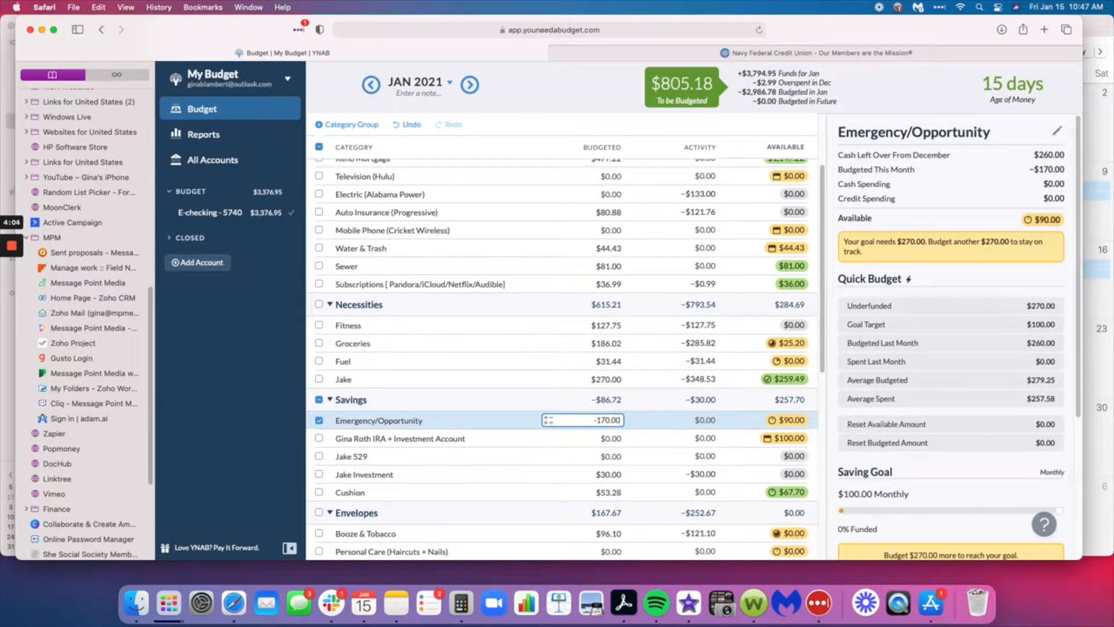
pyautogui.click(319, 420)
# Step: Budget $60 for the Roth IRA + Investment Account category under Savings and add another $50 to it
pyautogui.click(616, 438)
pyautogui.write('60')
pyautogui.press('Return')
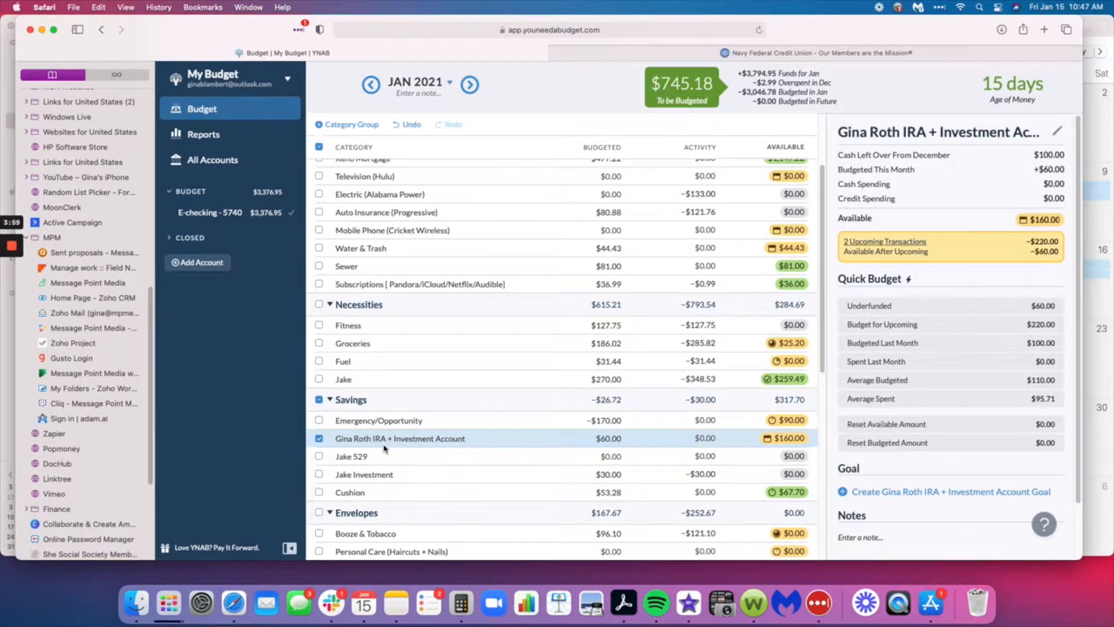
pyautogui.click(551, 439)
pyautogui.click(622, 438)
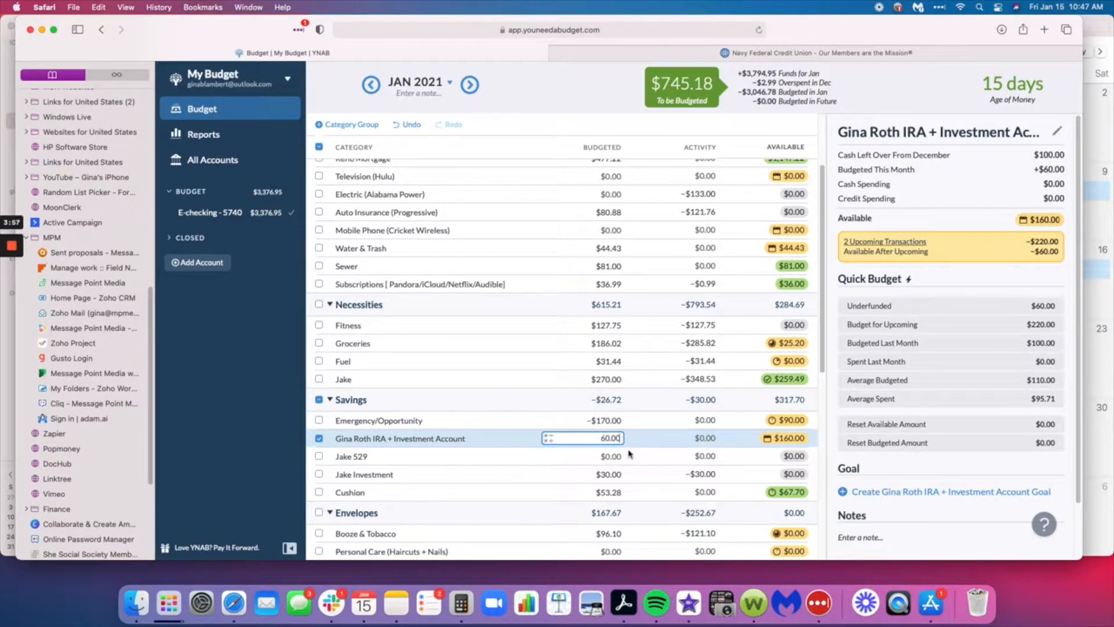
pyautogui.write('+50')
pyautogui.press('Return')
pyautogui.click(319, 439)
# Step: Set the budgeted amount of the 529 category under Savings to $30 and dismiss the message notification
pyautogui.click(623, 458)
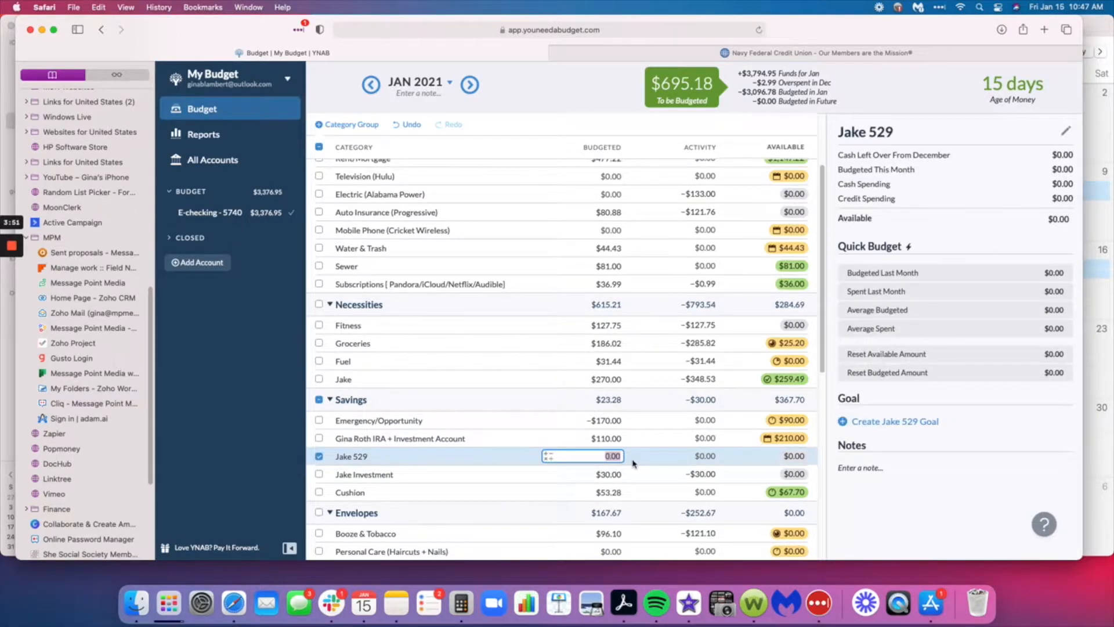
pyautogui.write('30')
pyautogui.press('Return')
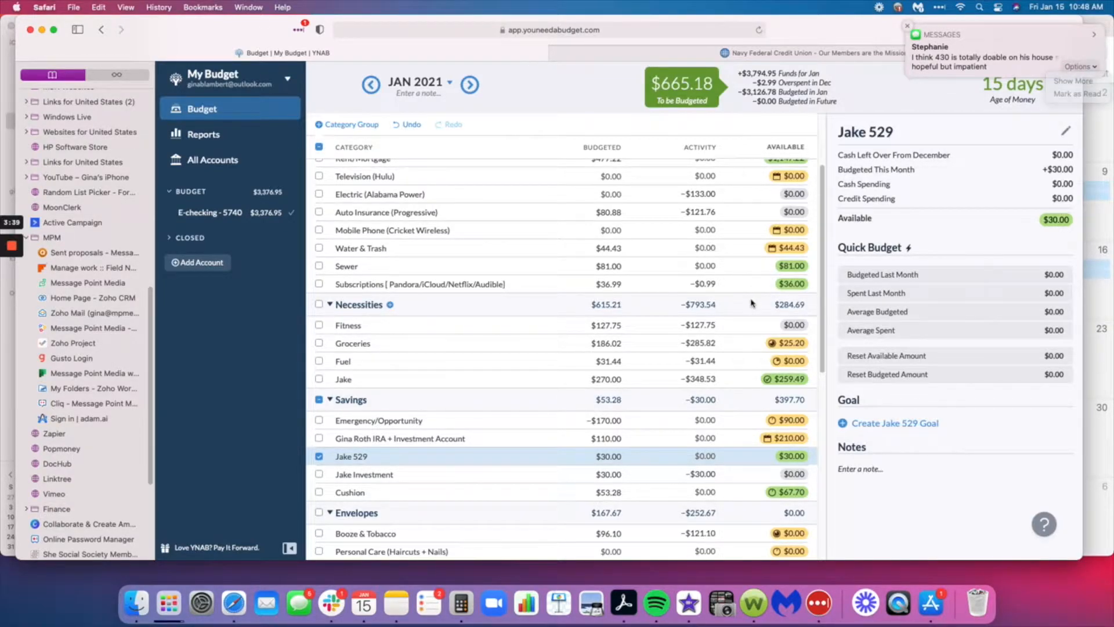
pyautogui.click(907, 27)
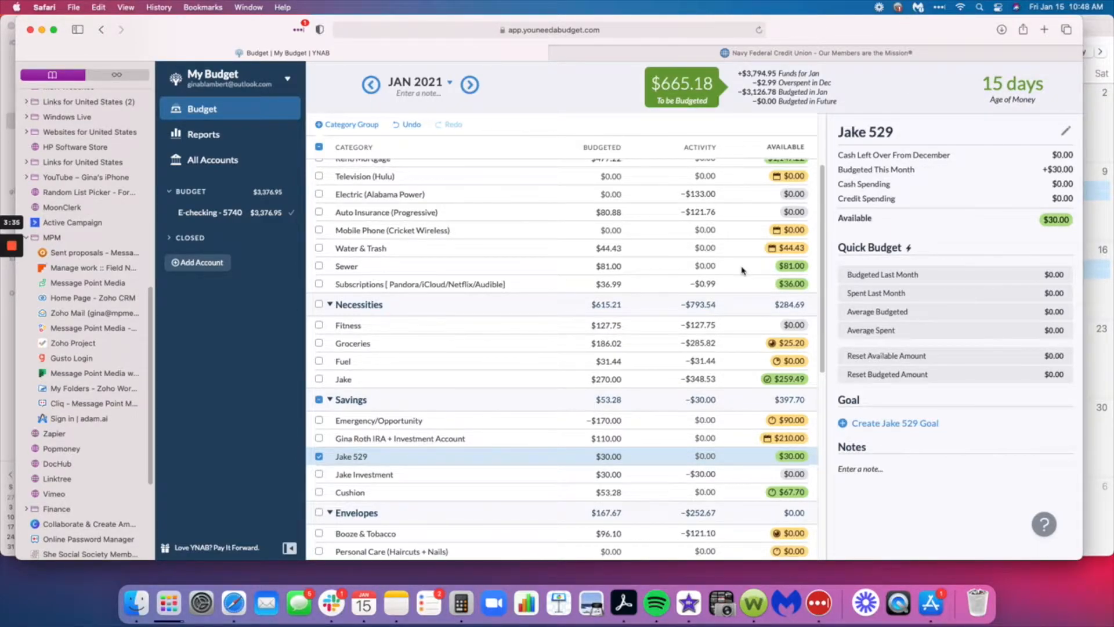
pyautogui.click(319, 456)
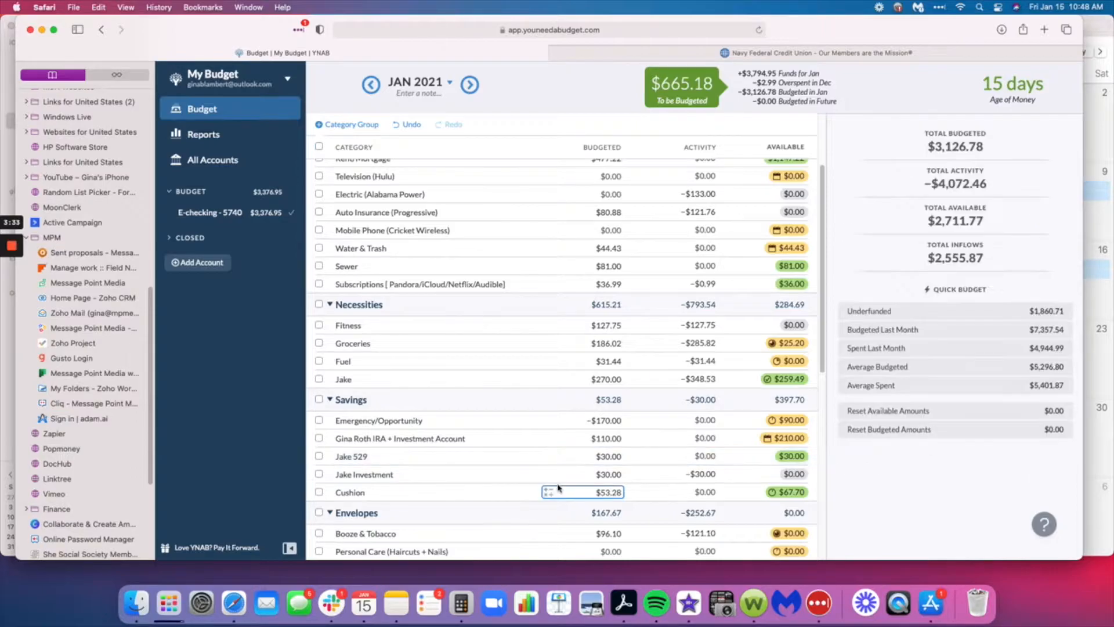
# Step: Add $90 to the budgeted amount of the Groceries category under Necessities
pyautogui.click(621, 344)
pyautogui.click(619, 343)
pyautogui.write('+90')
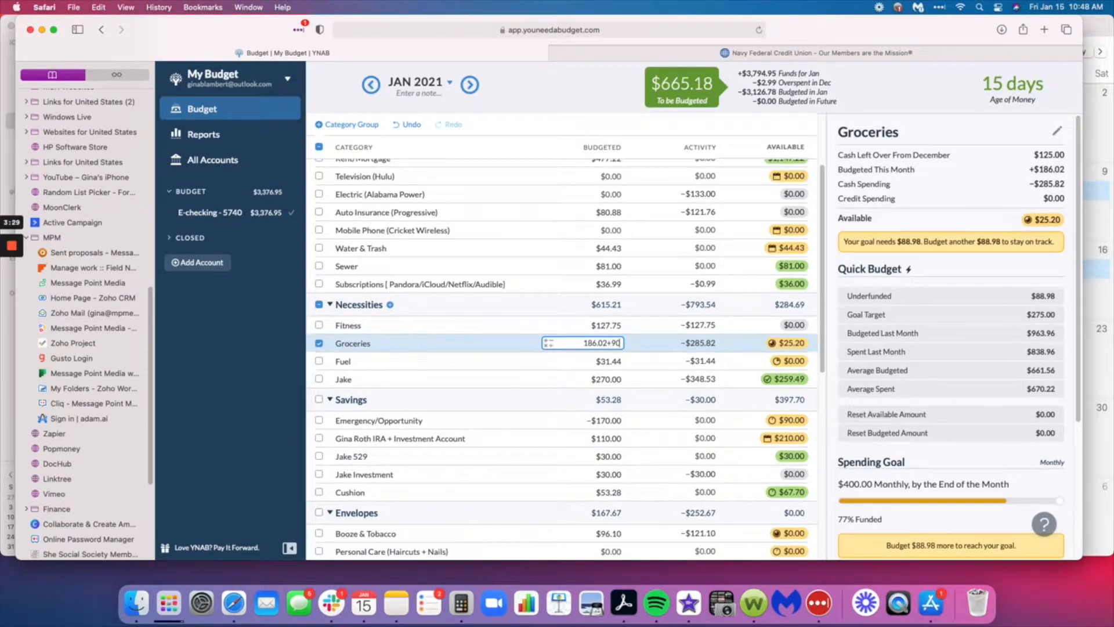
pyautogui.press('Return')
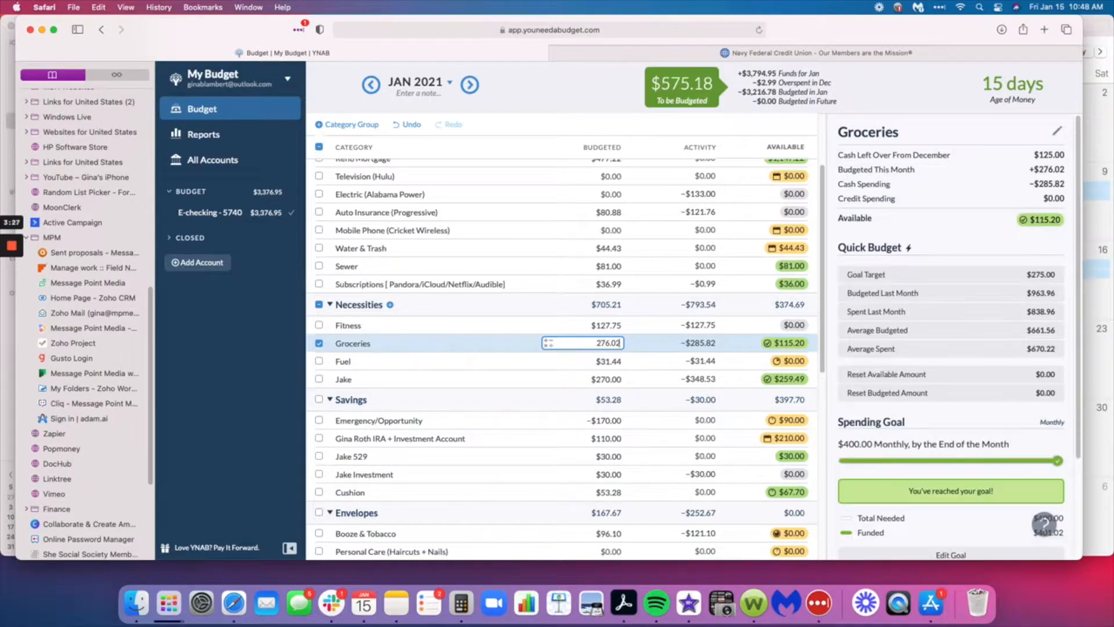
pyautogui.click(319, 344)
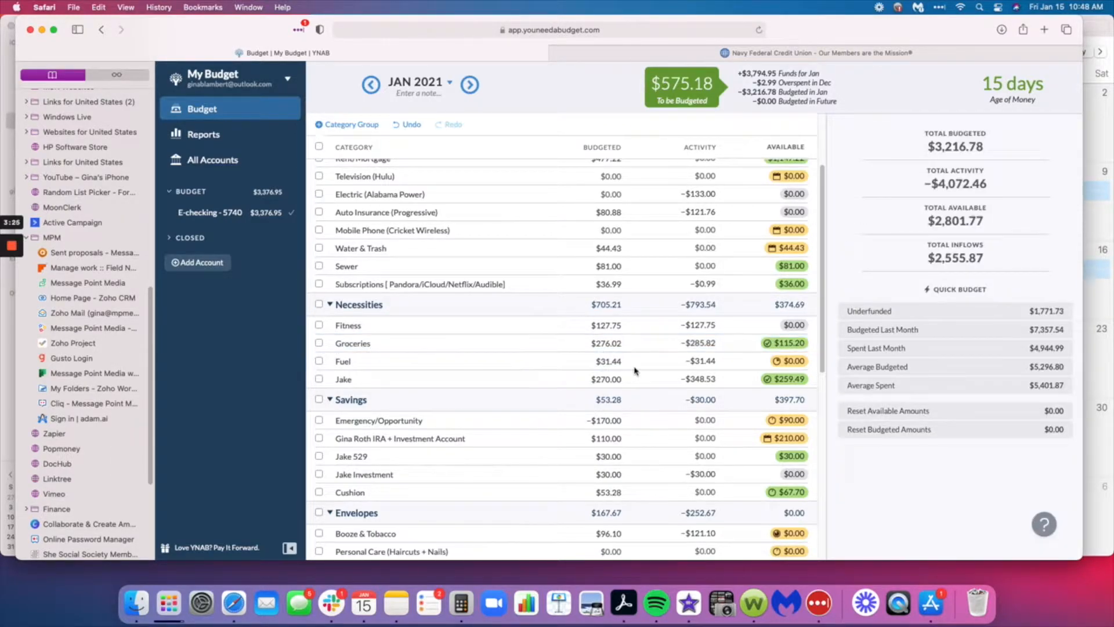
# Step: Add $40 to the budgeted amount of the Fuel category under Necessities
pyautogui.click(623, 364)
pyautogui.write('+40')
pyautogui.press('Return')
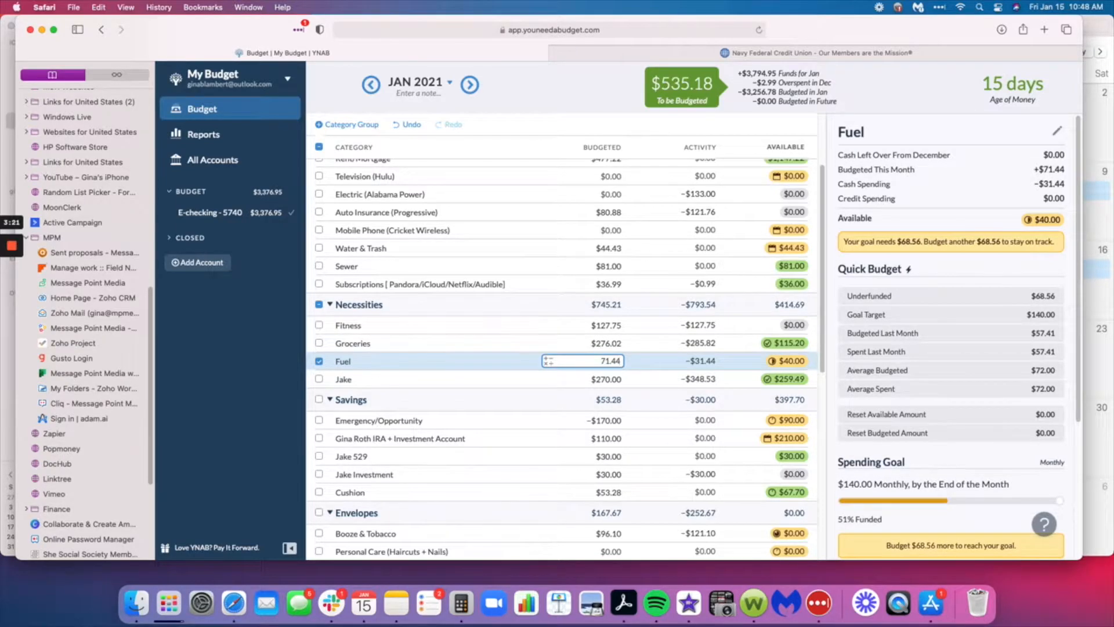
pyautogui.click(321, 364)
pyautogui.click(575, 453)
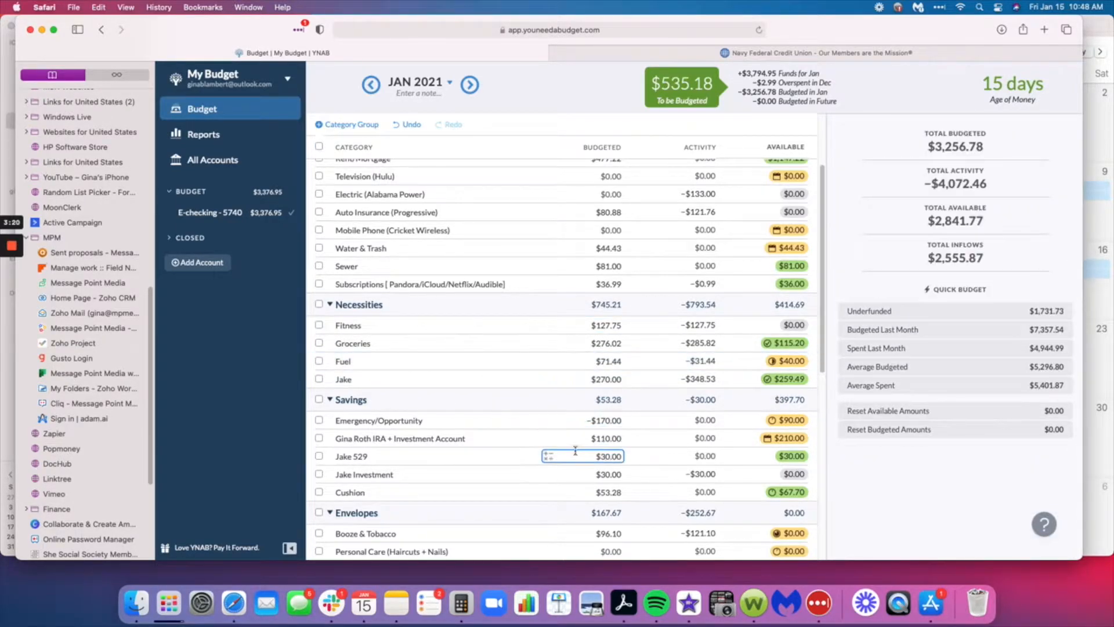
# Step: Add $30 to the budgeted amount of the Booze & Tobacco category under Envelopes
pyautogui.scroll(-1, 586, 487)
pyautogui.click(606, 528)
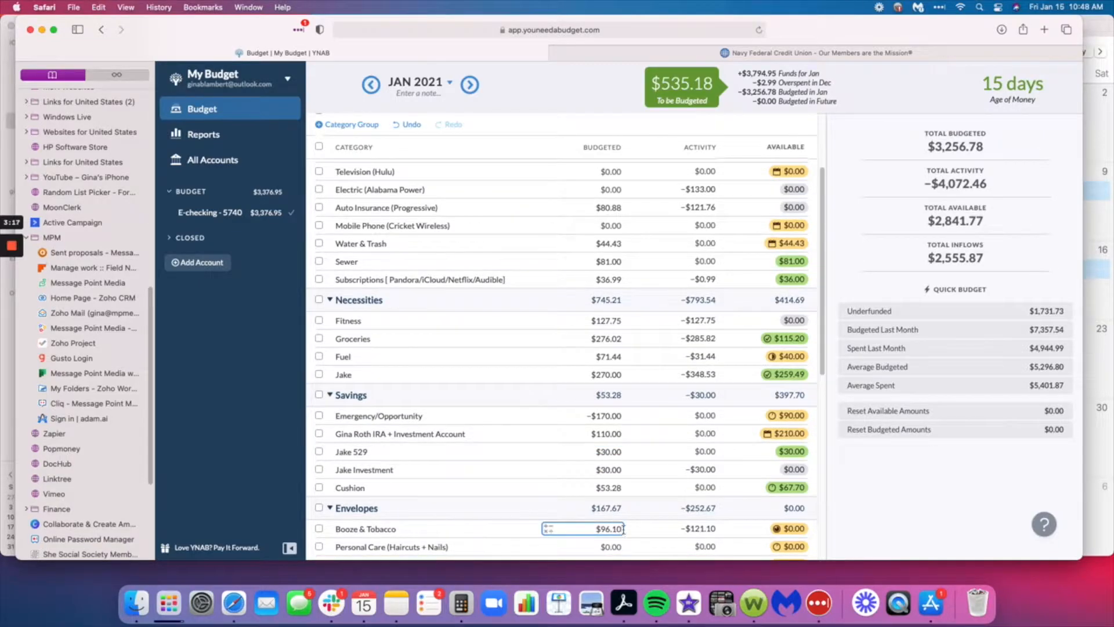
pyautogui.write('+30')
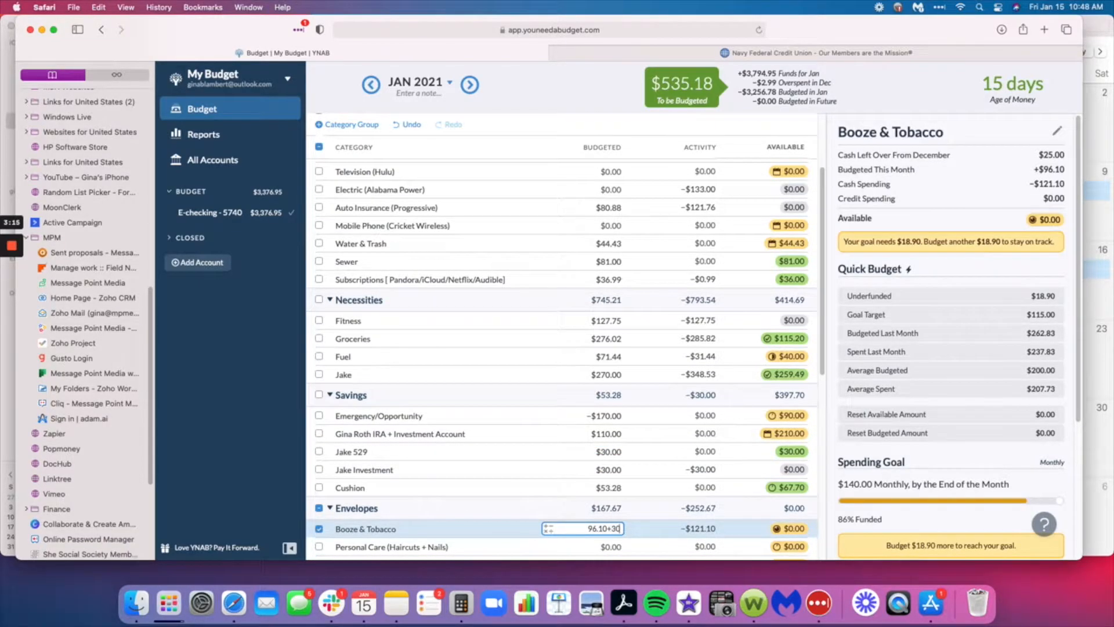
pyautogui.press('Return')
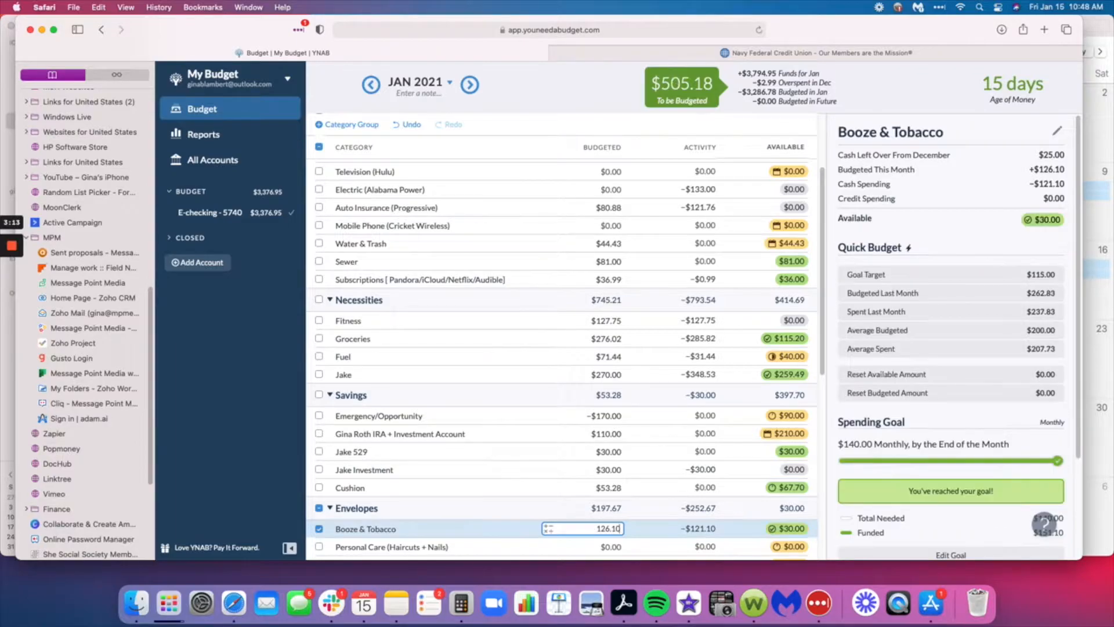
pyautogui.click(318, 529)
# Step: Add $60 to the budgeted amount of the Fun Money category under Envelopes
pyautogui.scroll(-2, 427, 501)
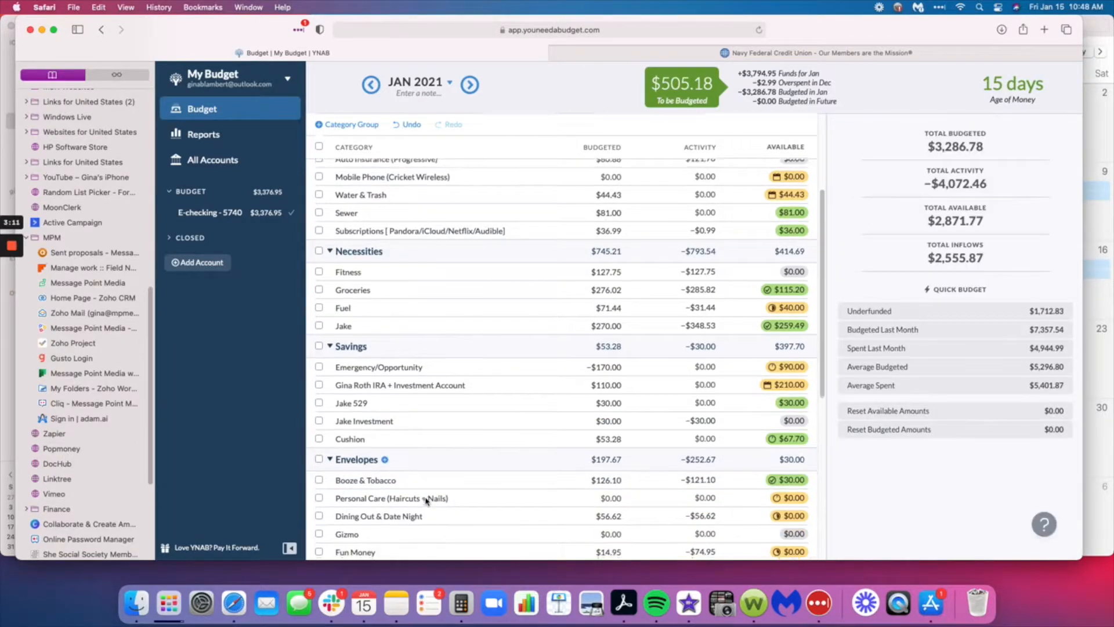
pyautogui.click(620, 540)
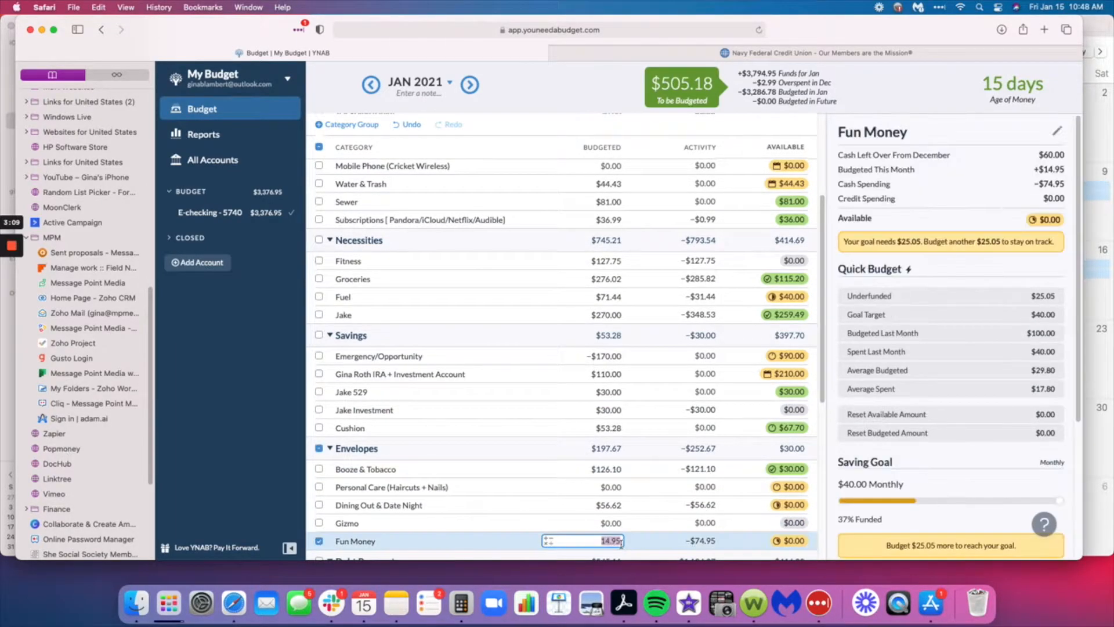
pyautogui.write('+40')
pyautogui.press('Return')
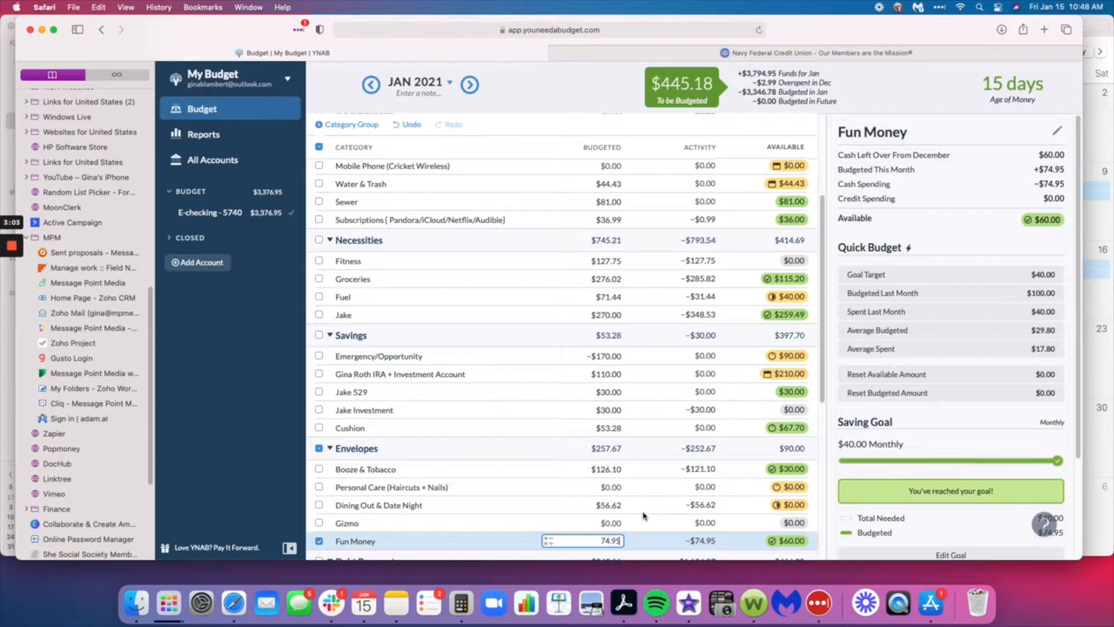
pyautogui.click(319, 541)
# Step: Review the category balances and set the budgeted amount of Personal Care (Haircuts + Nails) to $20
pyautogui.scroll(-2, 371, 510)
pyautogui.scroll(4, 398, 499)
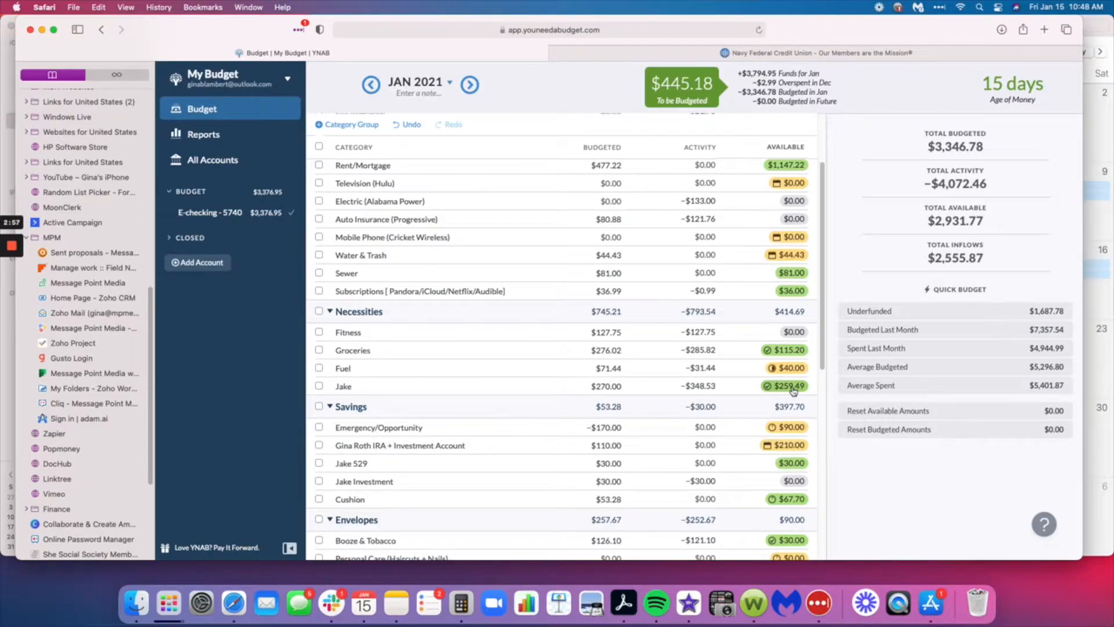
pyautogui.scroll(-2, 517, 446)
pyautogui.scroll(-5, 517, 446)
pyautogui.scroll(-8, 517, 446)
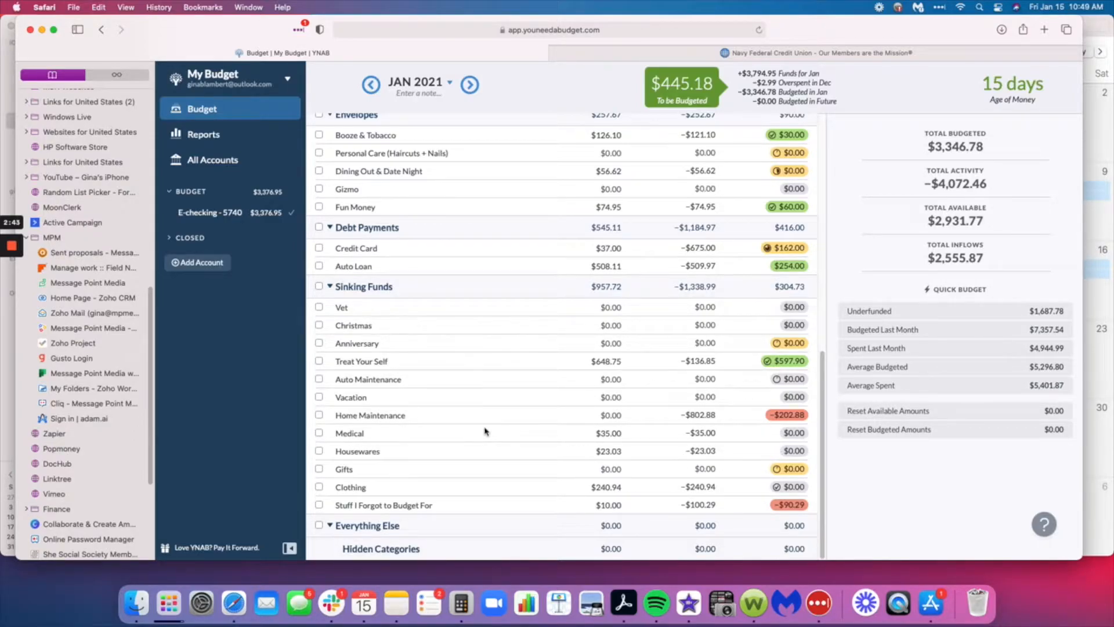
pyautogui.scroll(1, 486, 431)
pyautogui.click(619, 171)
pyautogui.click(618, 170)
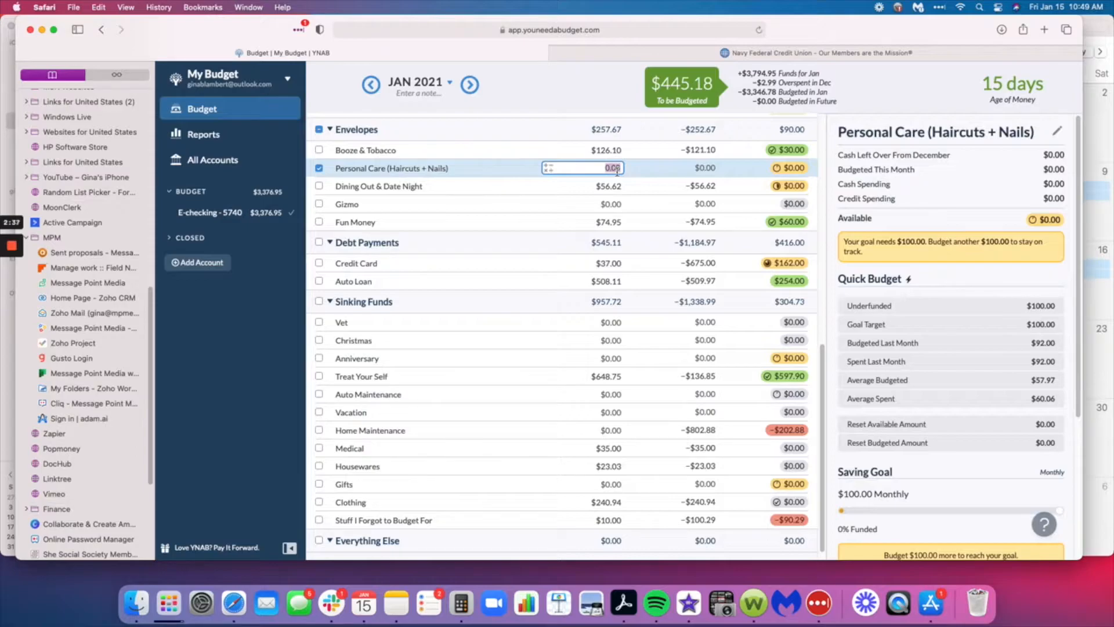
pyautogui.write('5')
pyautogui.write('20')
pyautogui.press('Return')
pyautogui.click(319, 170)
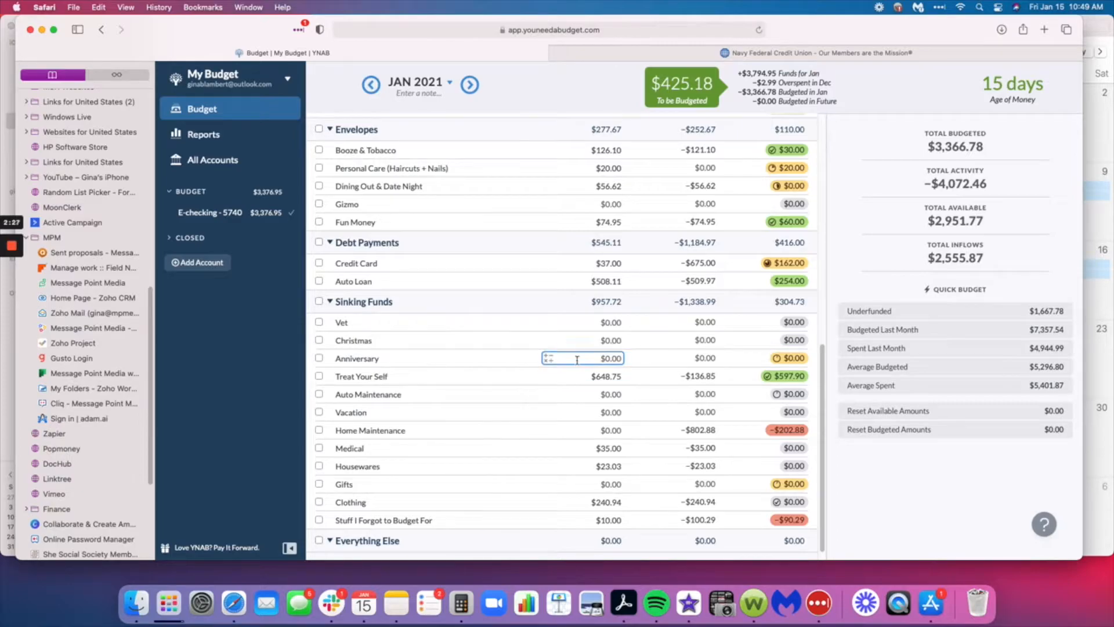
# Step: Set the budgeted amount of the Gizmo category under Envelopes to $50
pyautogui.click(614, 203)
pyautogui.write('50')
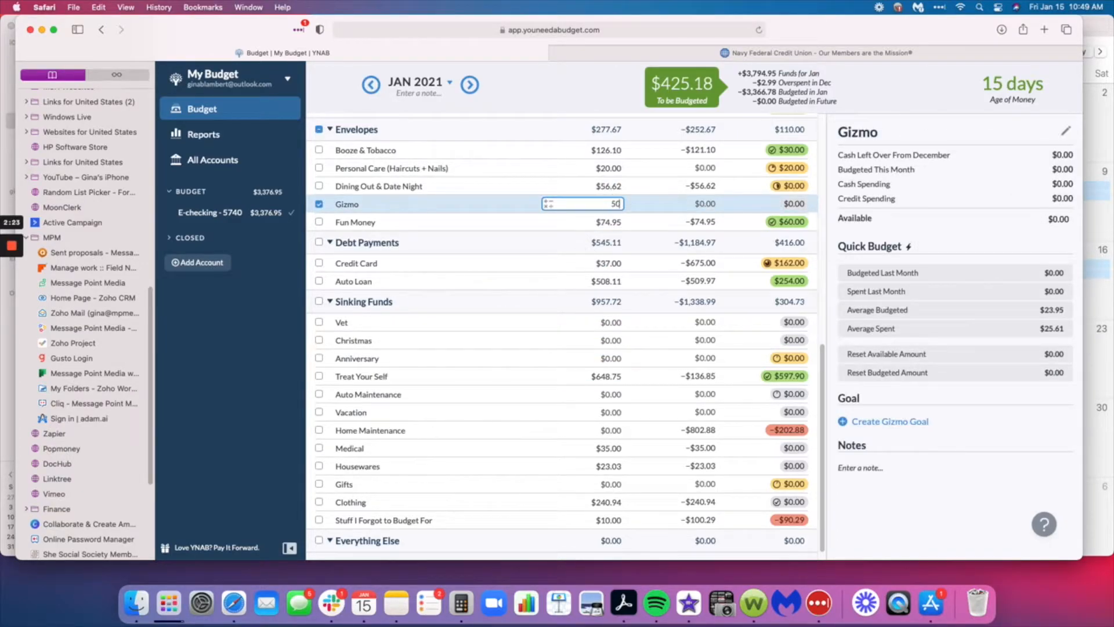
pyautogui.press('Return')
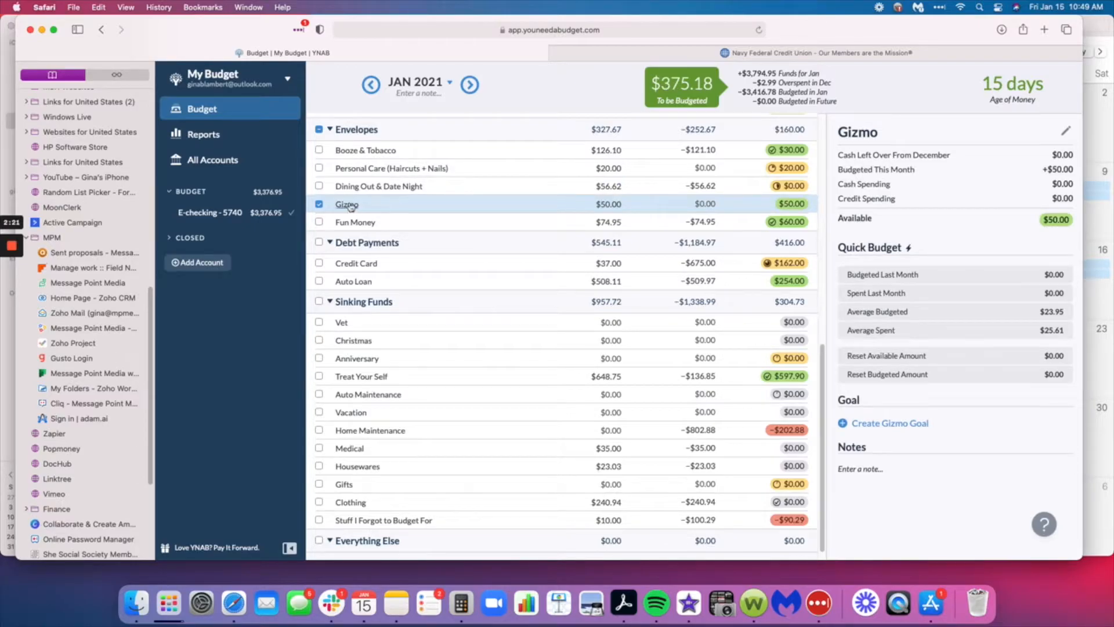
pyautogui.click(318, 204)
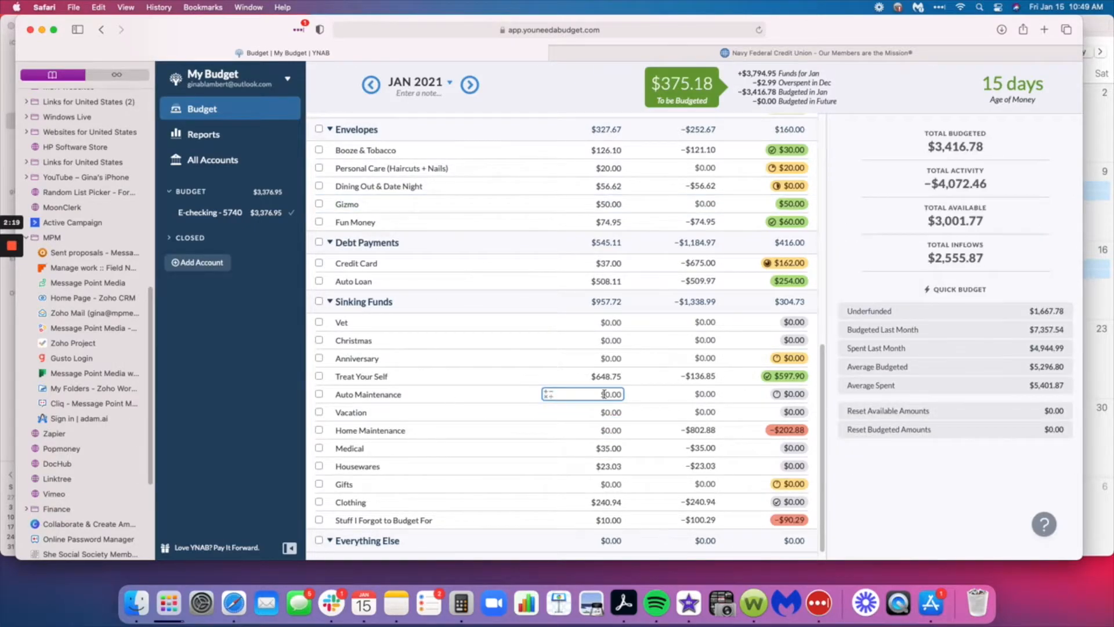
# Step: Add $10 to the budgeted amount of the Housewares category under Sinking Funds
pyautogui.click(616, 466)
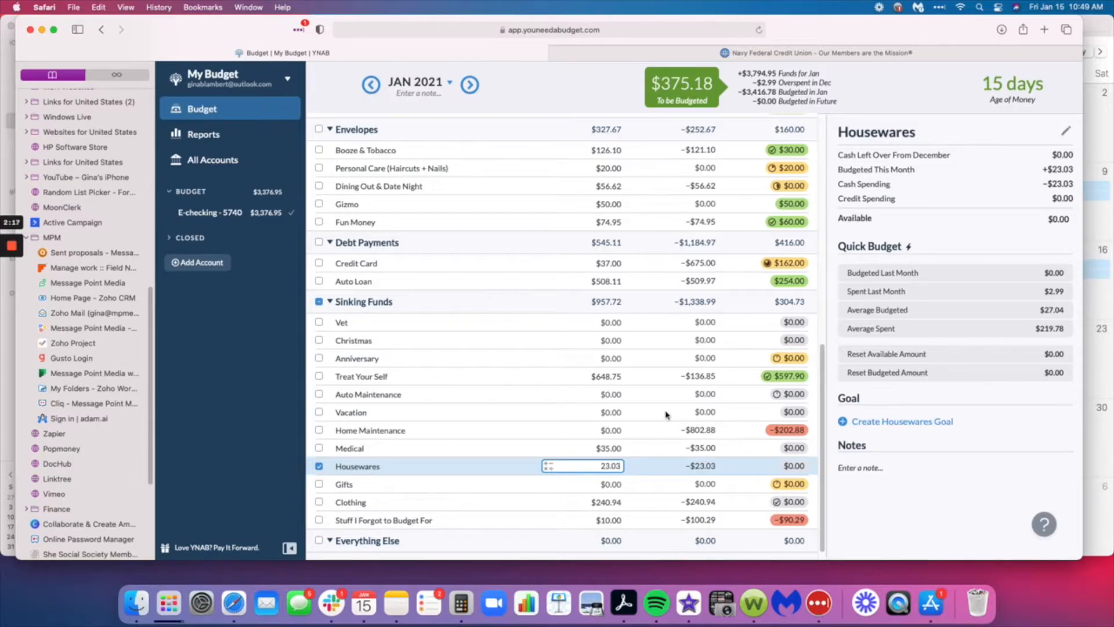
pyautogui.write('+10')
pyautogui.press('Return')
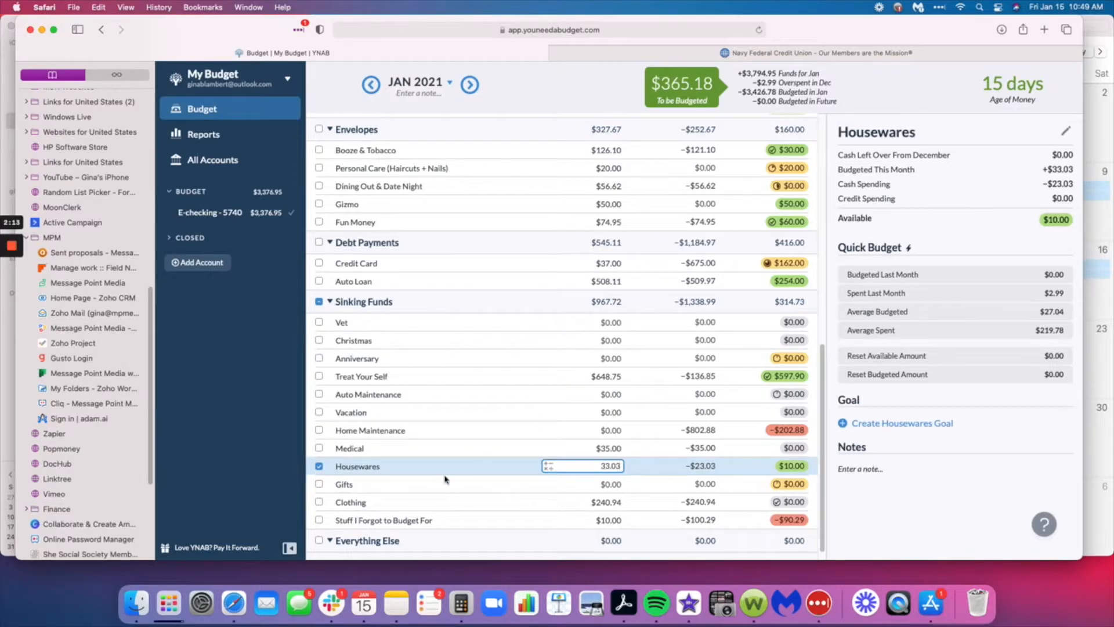
pyautogui.click(316, 467)
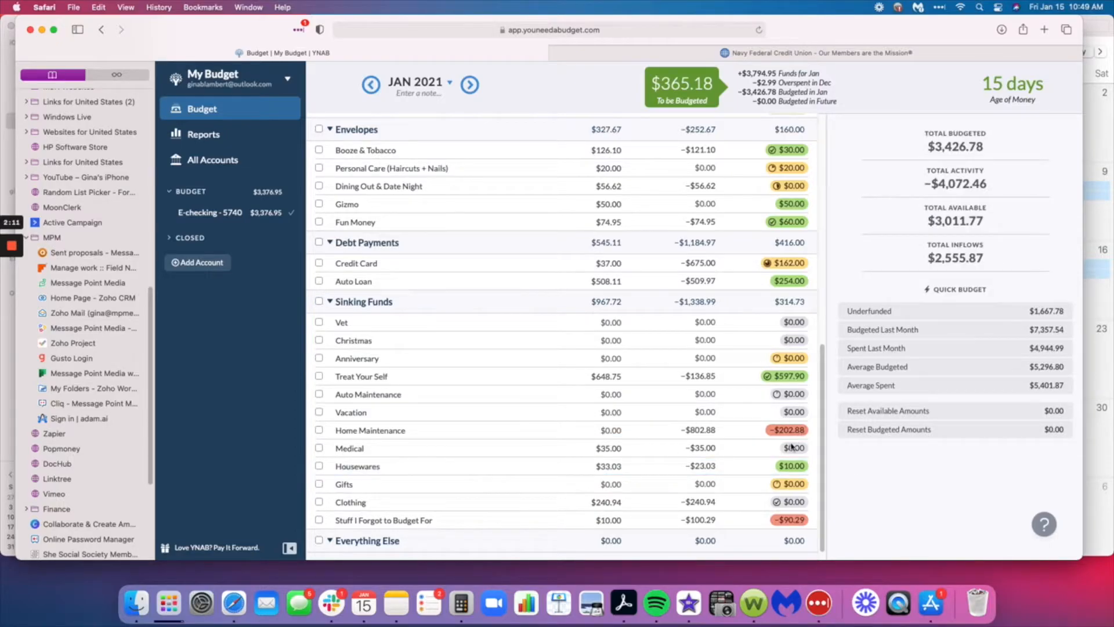
# Step: Set the budgeted amount of the Gifts category under Sinking Funds to $10
pyautogui.moveTo(788, 436)
pyautogui.click(610, 483)
pyautogui.write('10')
pyautogui.press('Return')
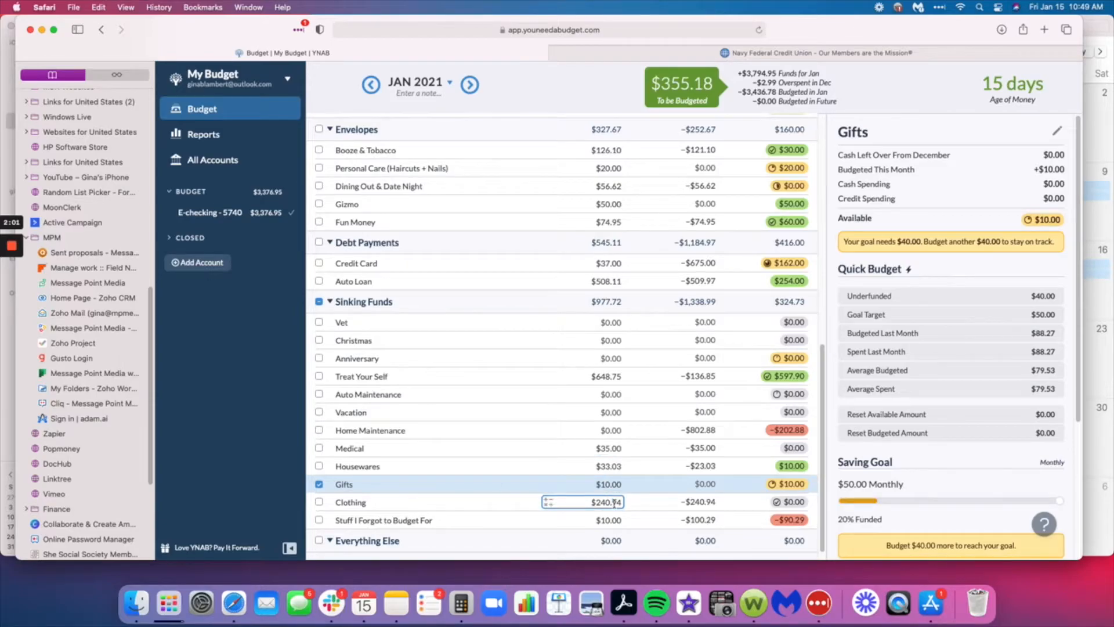
# Step: Add $20 to the budgeted amount of the Clothing category under Sinking Funds
pyautogui.click(613, 502)
pyautogui.press('Right')
pyautogui.write('+20')
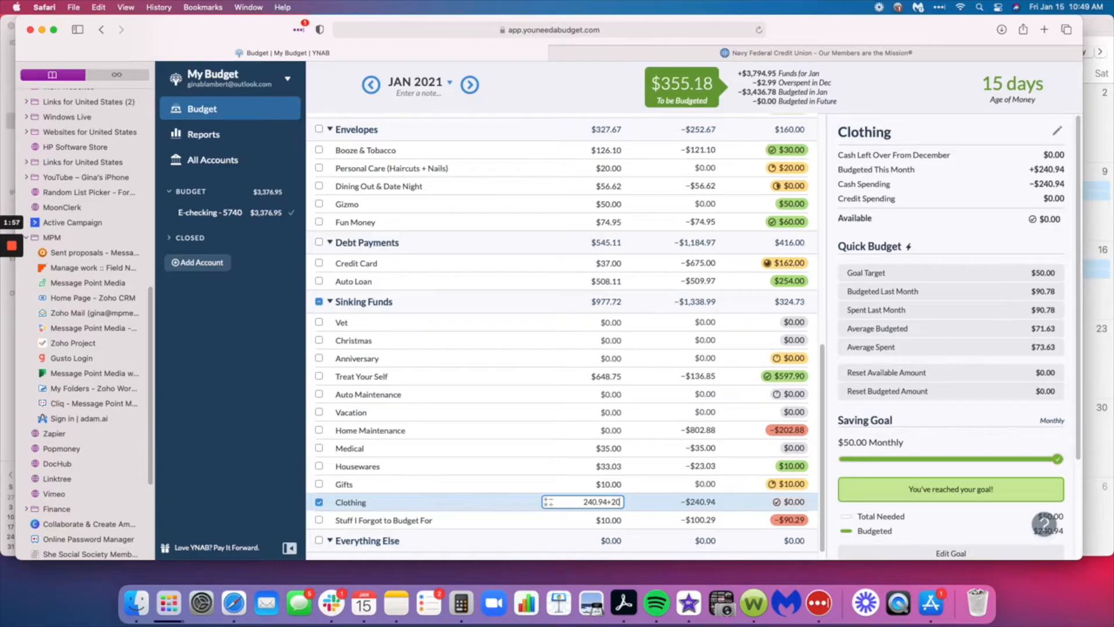
pyautogui.press('Return')
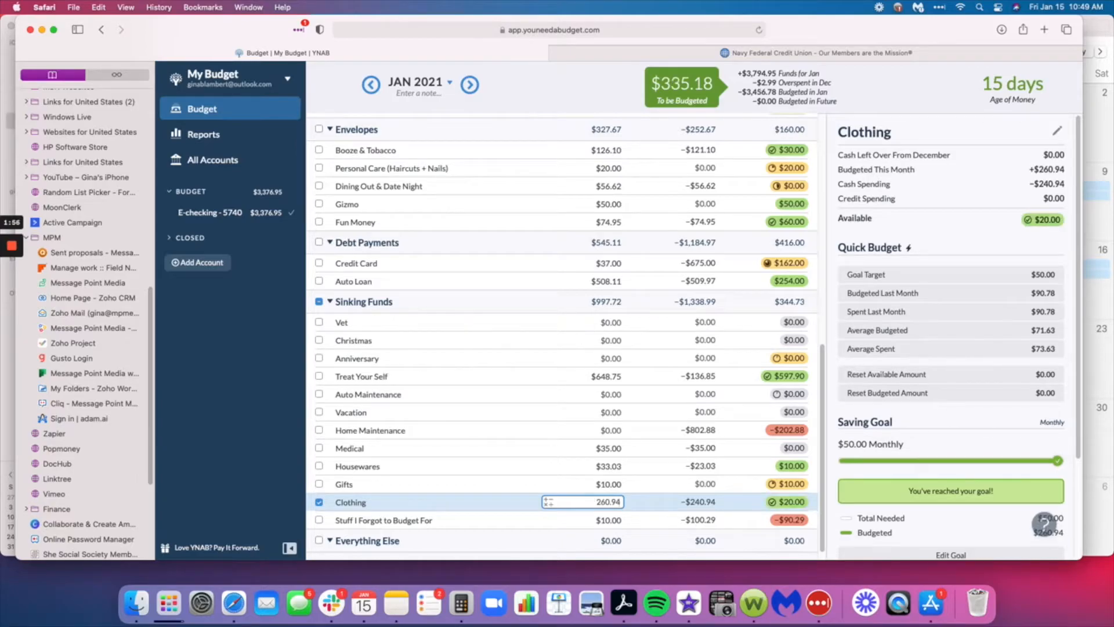
pyautogui.click(319, 502)
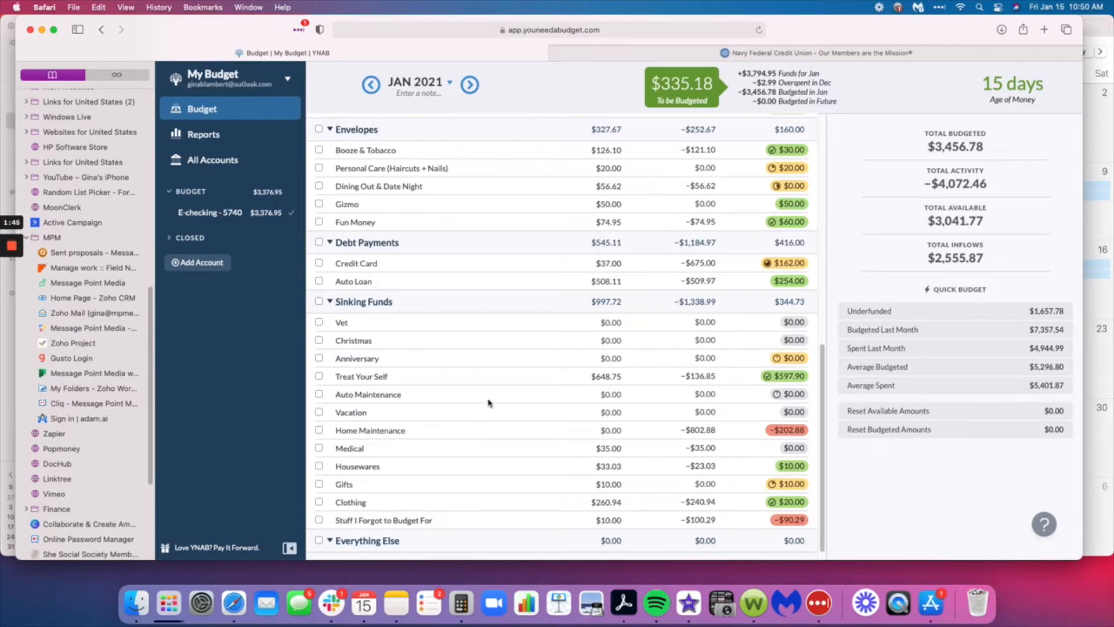
# Step: Set the budgeted amount of the Christmas category under Sinking Funds to $68
pyautogui.click(621, 343)
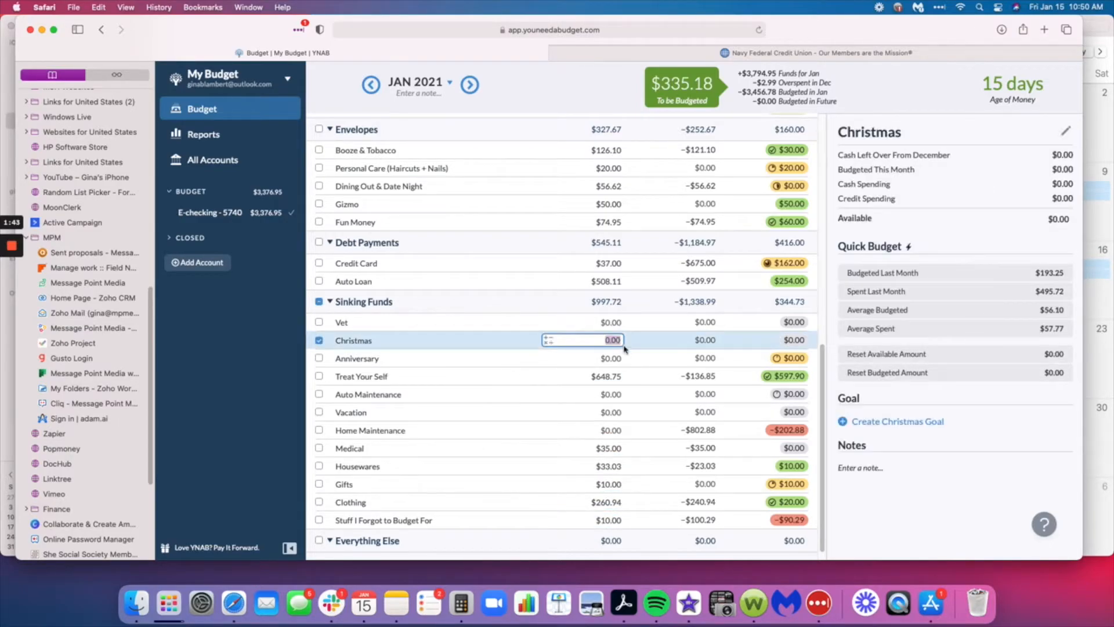
pyautogui.write('68')
pyautogui.press('Return')
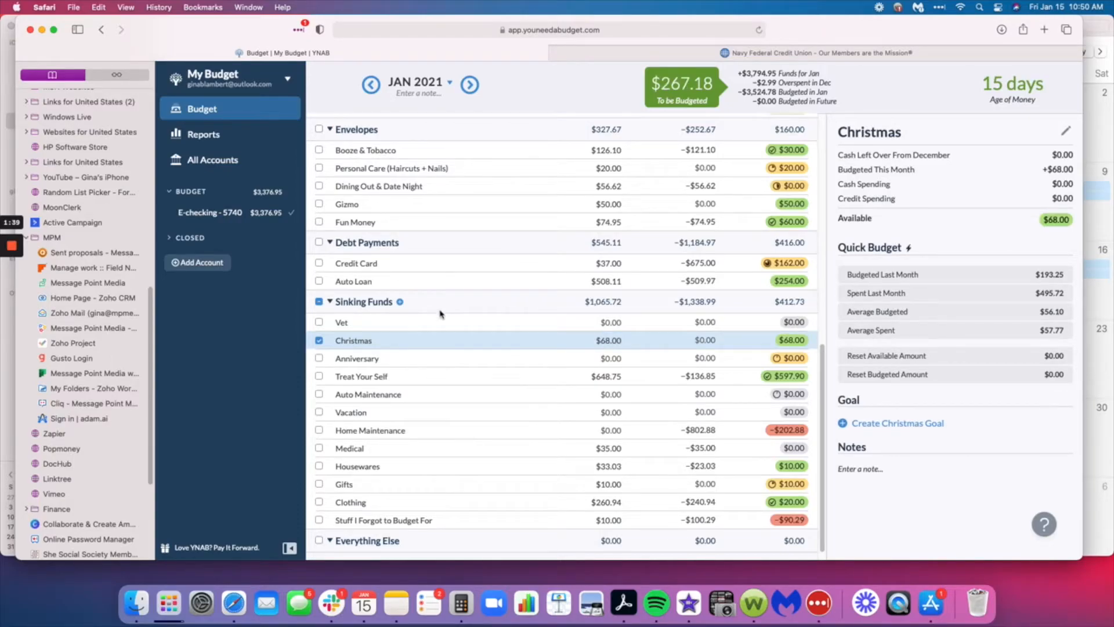
pyautogui.click(319, 341)
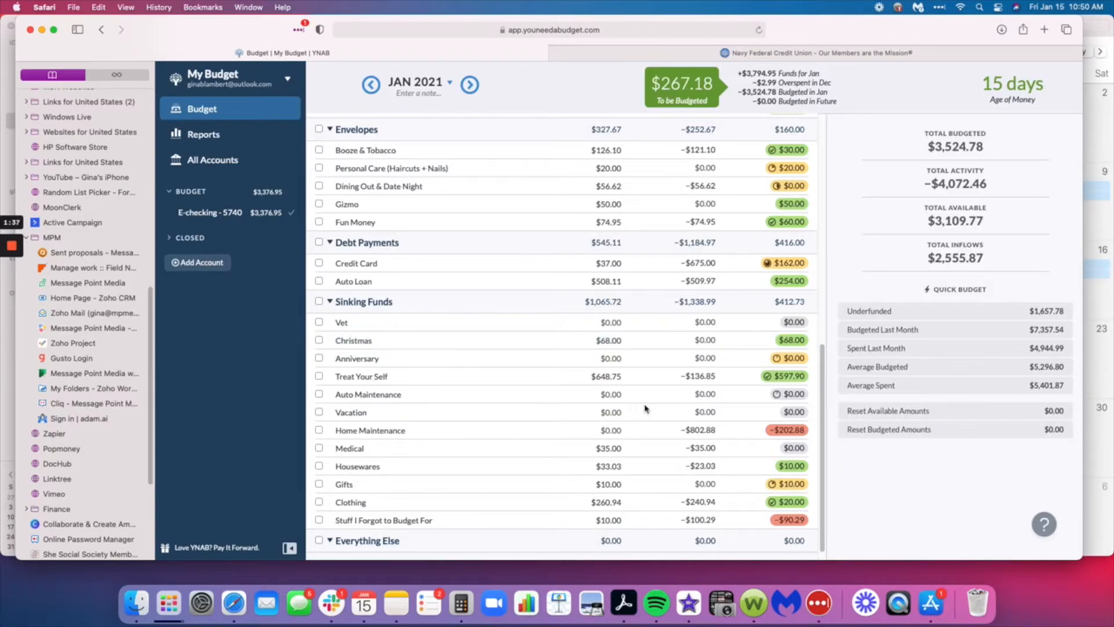
# Step: Set the budgeted amount of the Auto Maintenance category under Sinking Funds to $40
pyautogui.click(621, 395)
pyautogui.write('40')
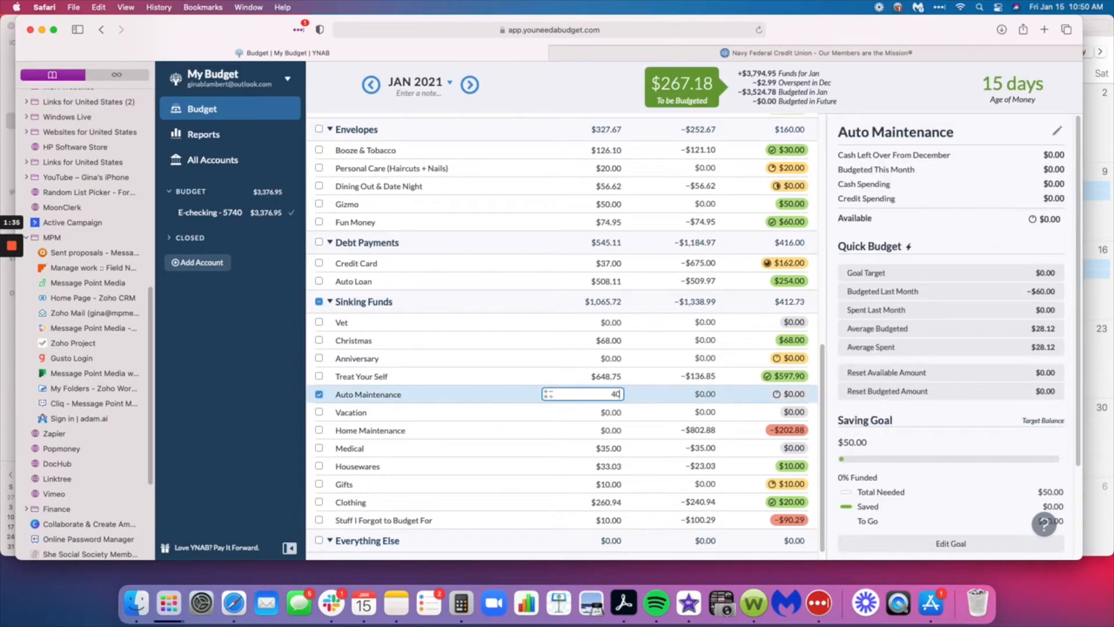
pyautogui.press('Return')
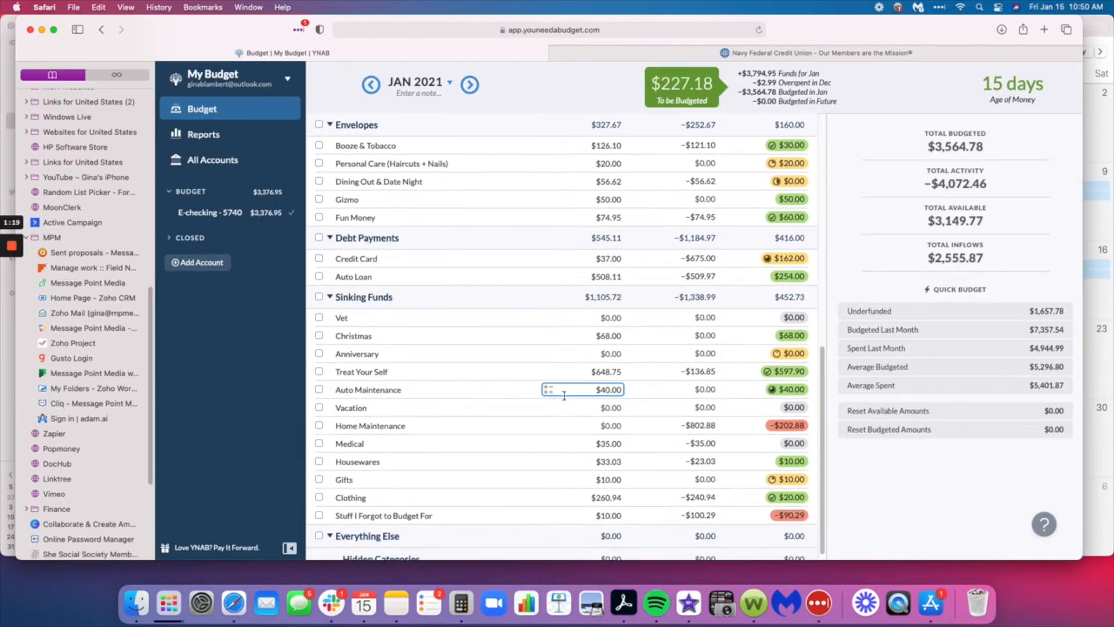
# Step: Add $31.65 to the budgeted amount of the Cushion category under Savings
pyautogui.scroll(-1, 564, 396)
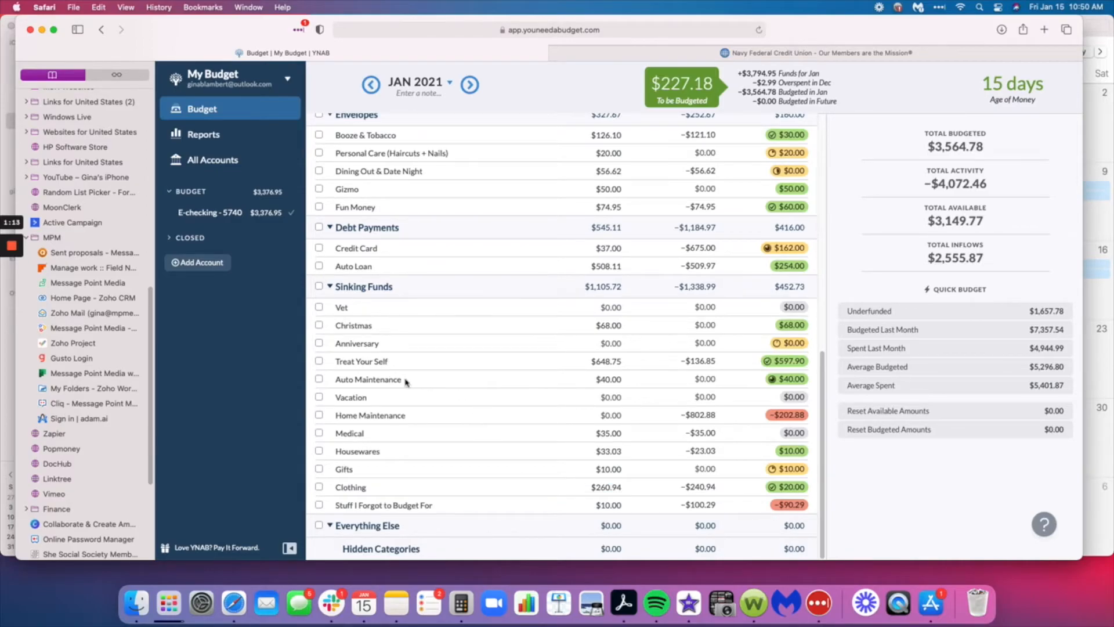
pyautogui.scroll(1, 397, 391)
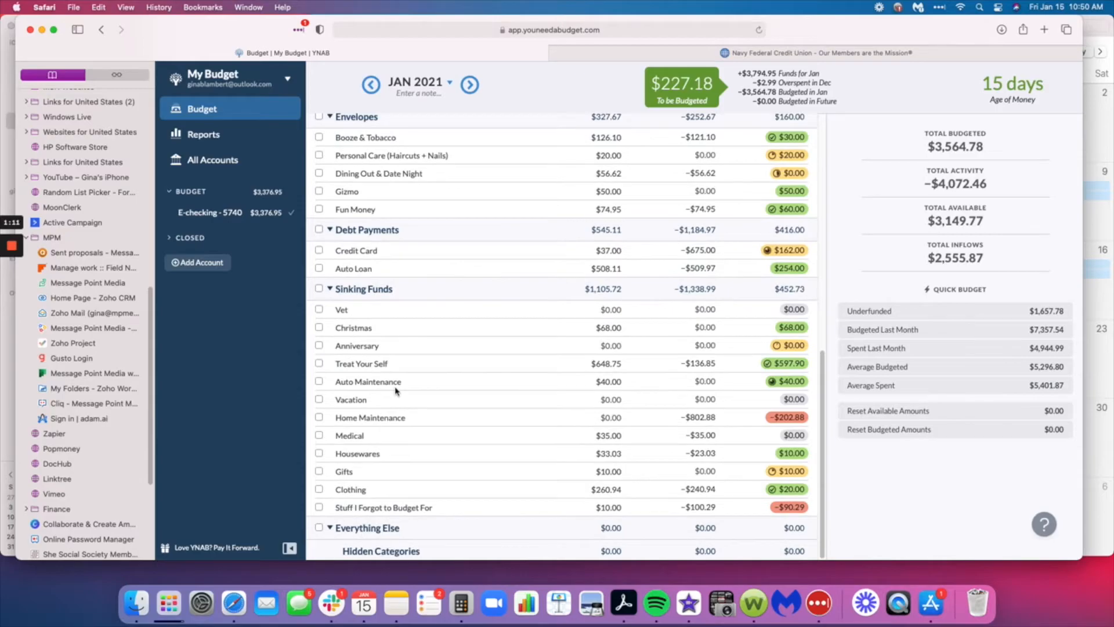
pyautogui.scroll(5, 396, 390)
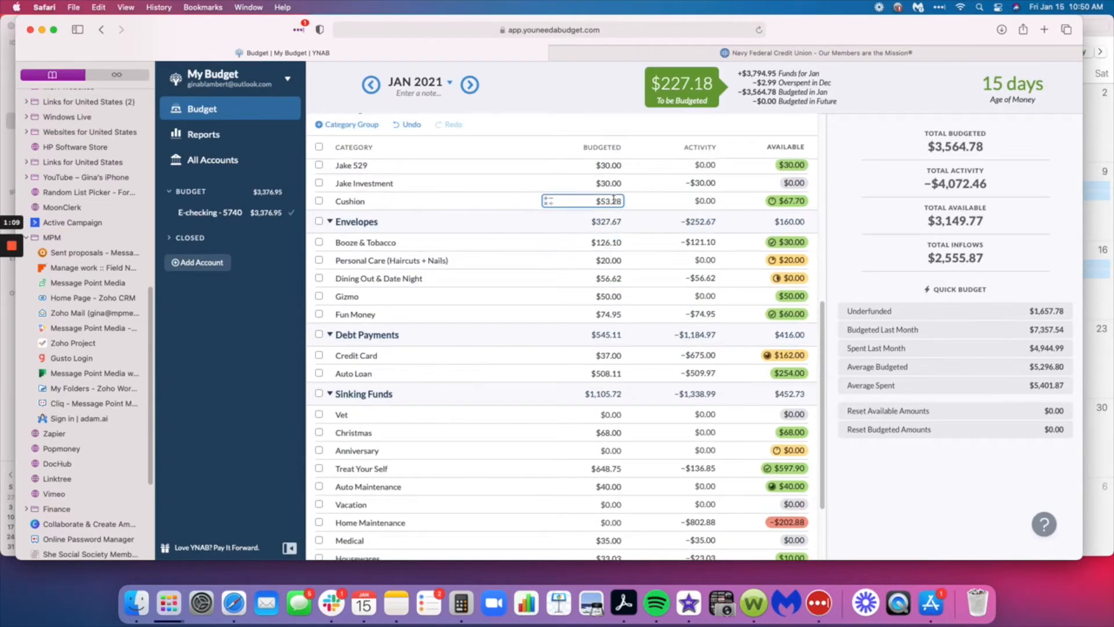
pyautogui.click(619, 199)
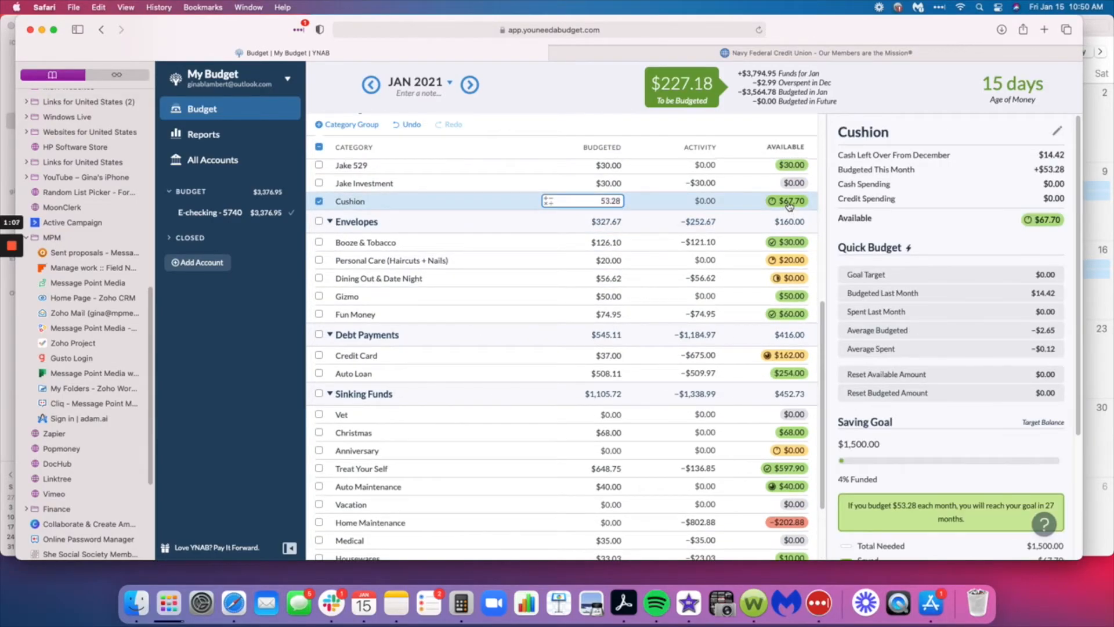
pyautogui.write('+31.65')
pyautogui.press('Return')
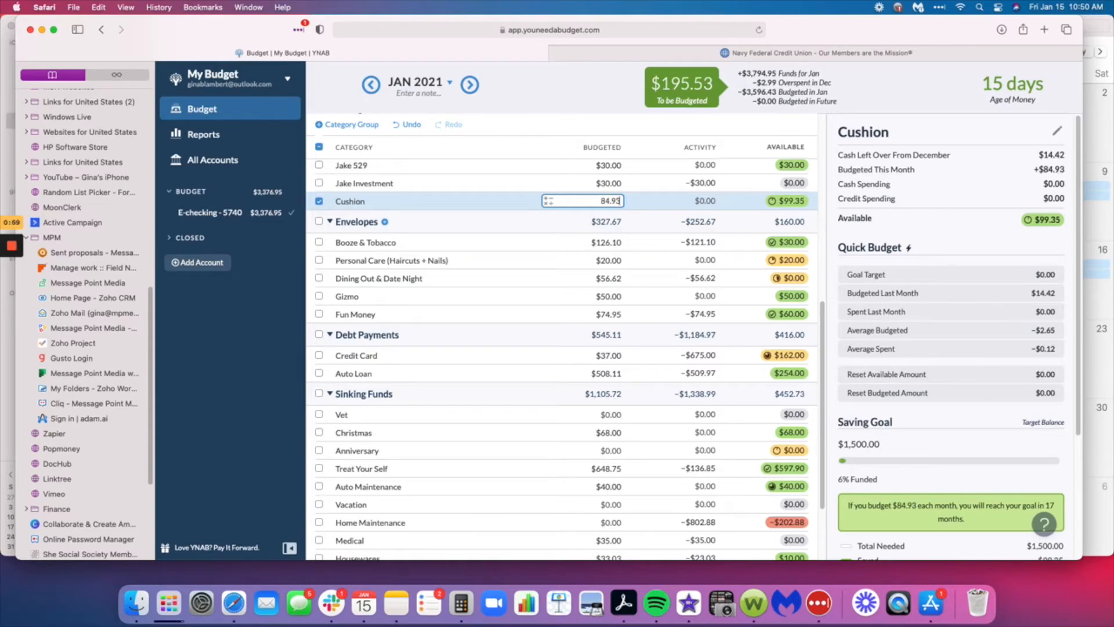
pyautogui.moveTo(8, 254)
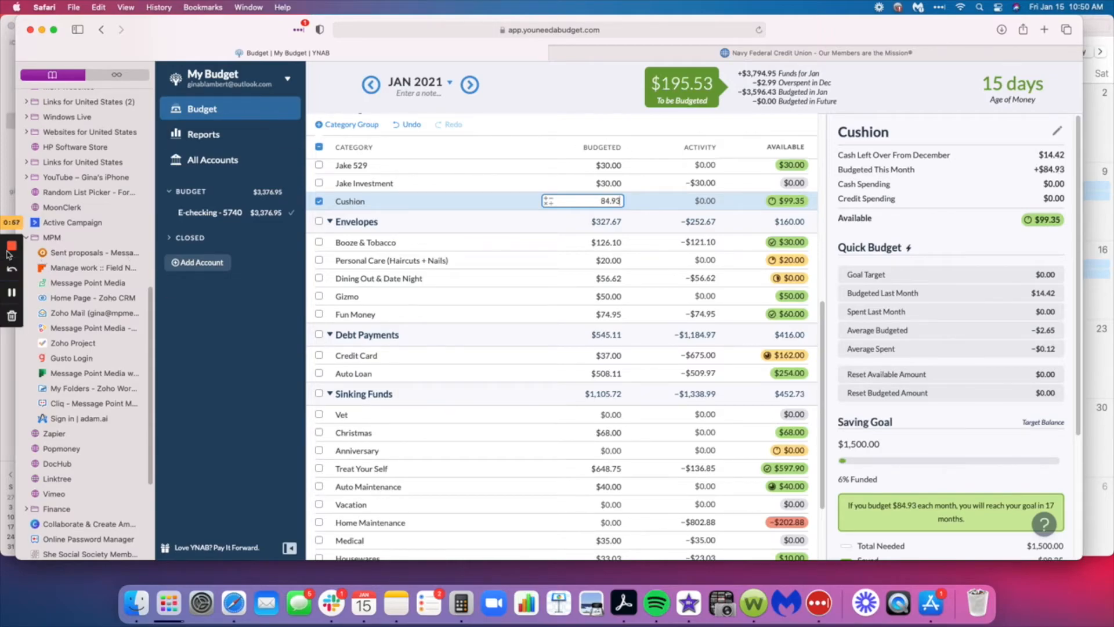
pyautogui.click(318, 200)
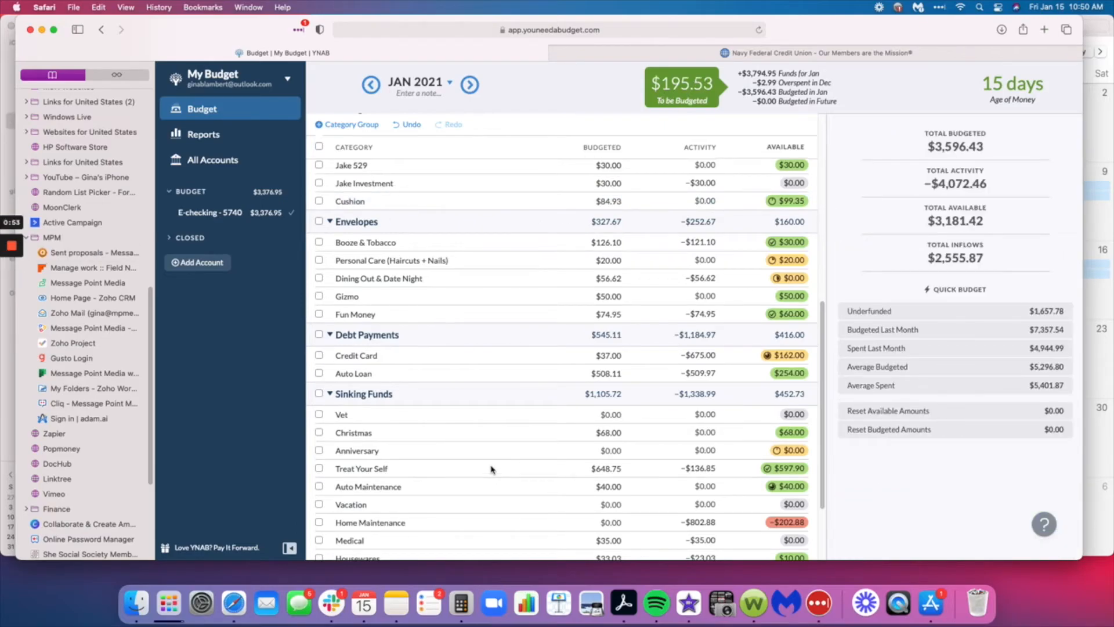
pyautogui.scroll(-5, 491, 469)
pyautogui.scroll(10, 491, 469)
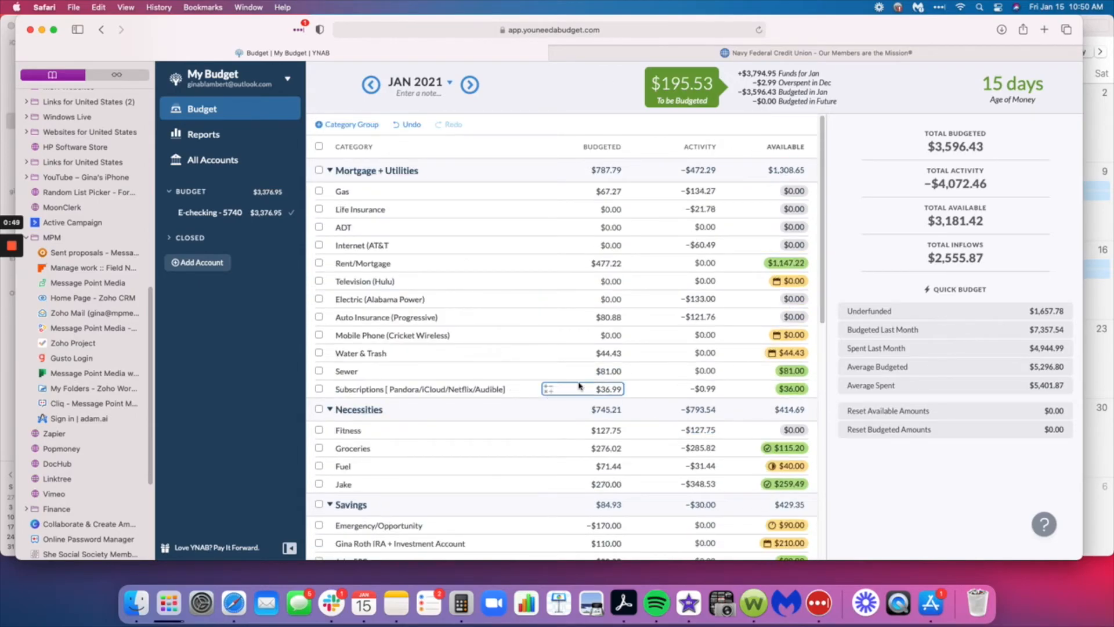
pyautogui.scroll(-10, 530, 380)
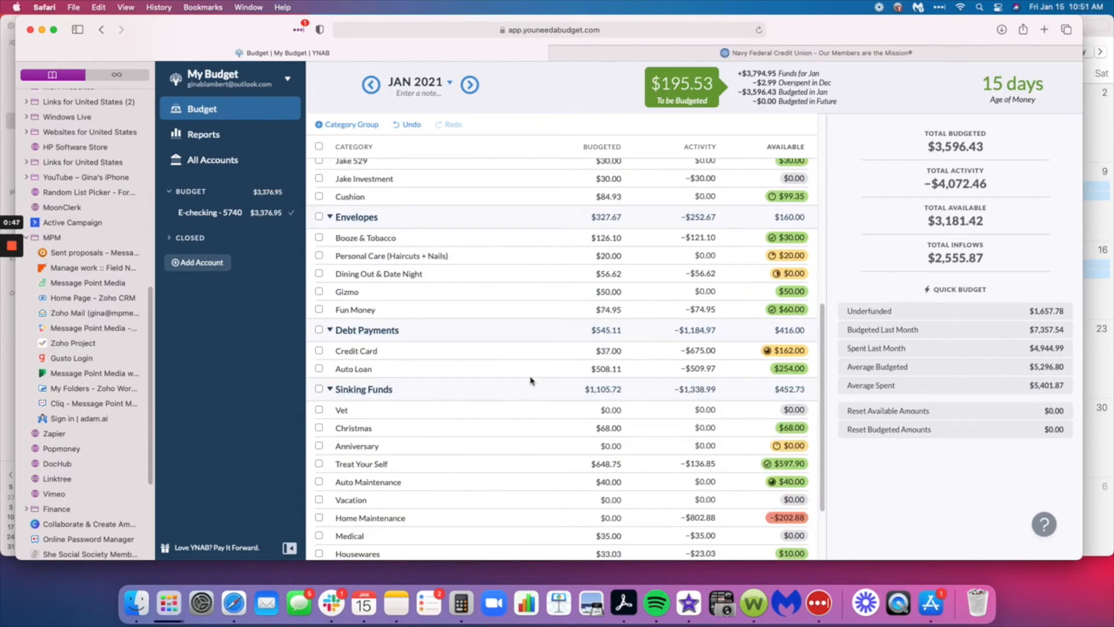
pyautogui.scroll(5, 530, 381)
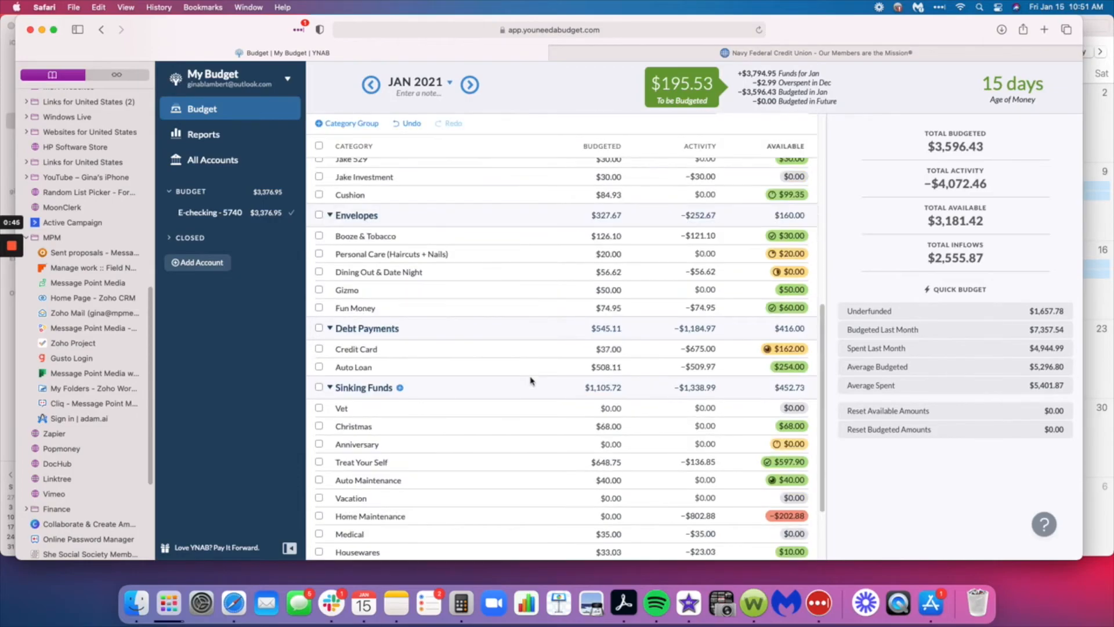
pyautogui.scroll(3, 485, 249)
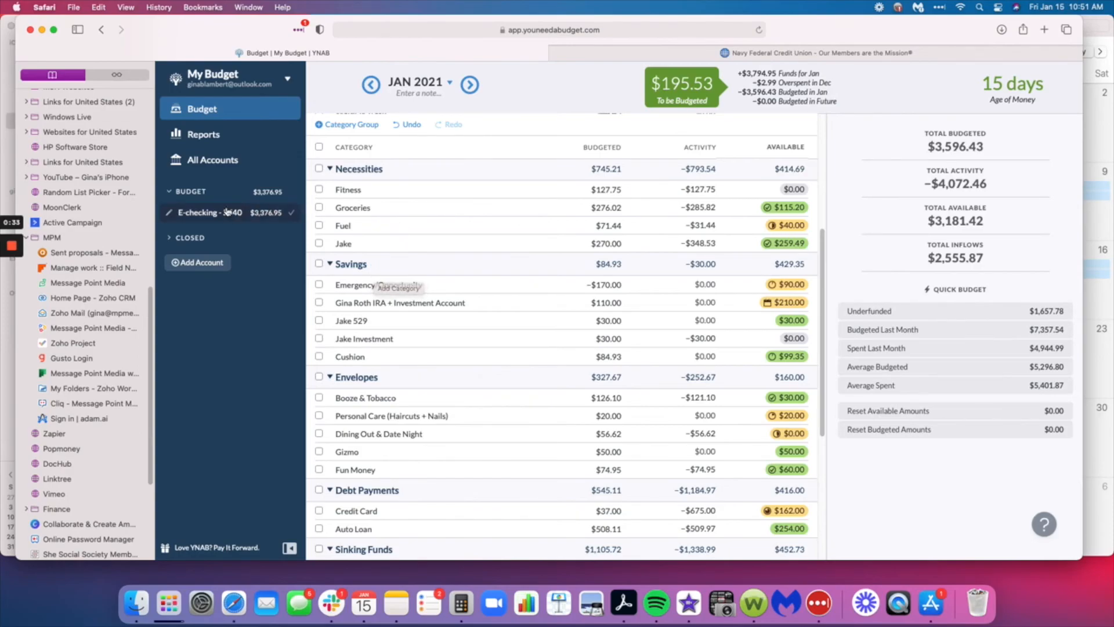
pyautogui.click(12, 248)
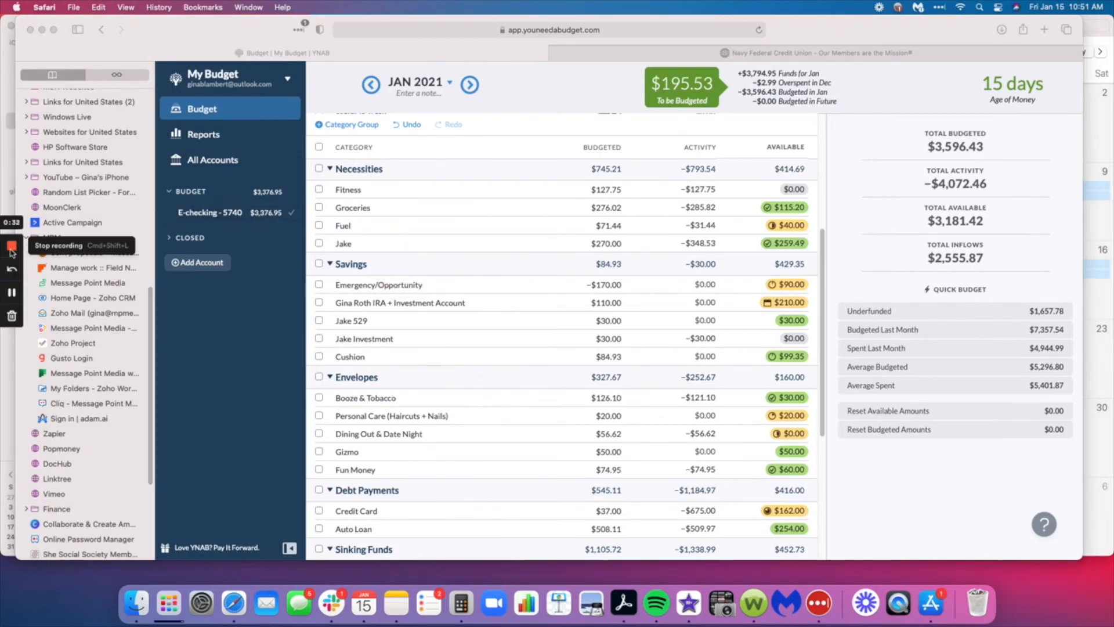